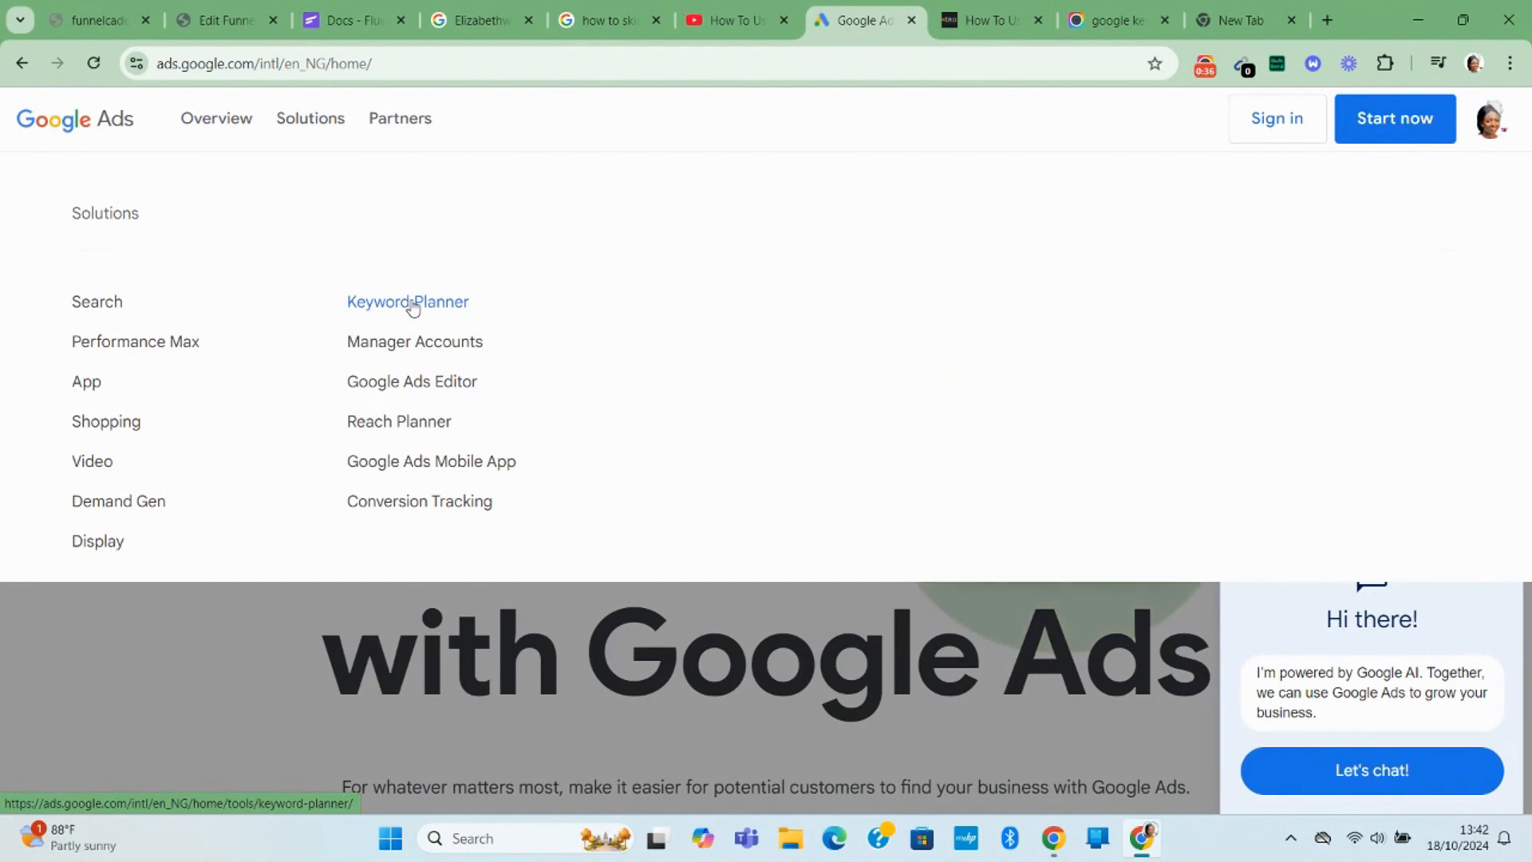
From Keyword Planner, start a new campaign setup and decline using the Business Profile info.
left_click(413, 309)
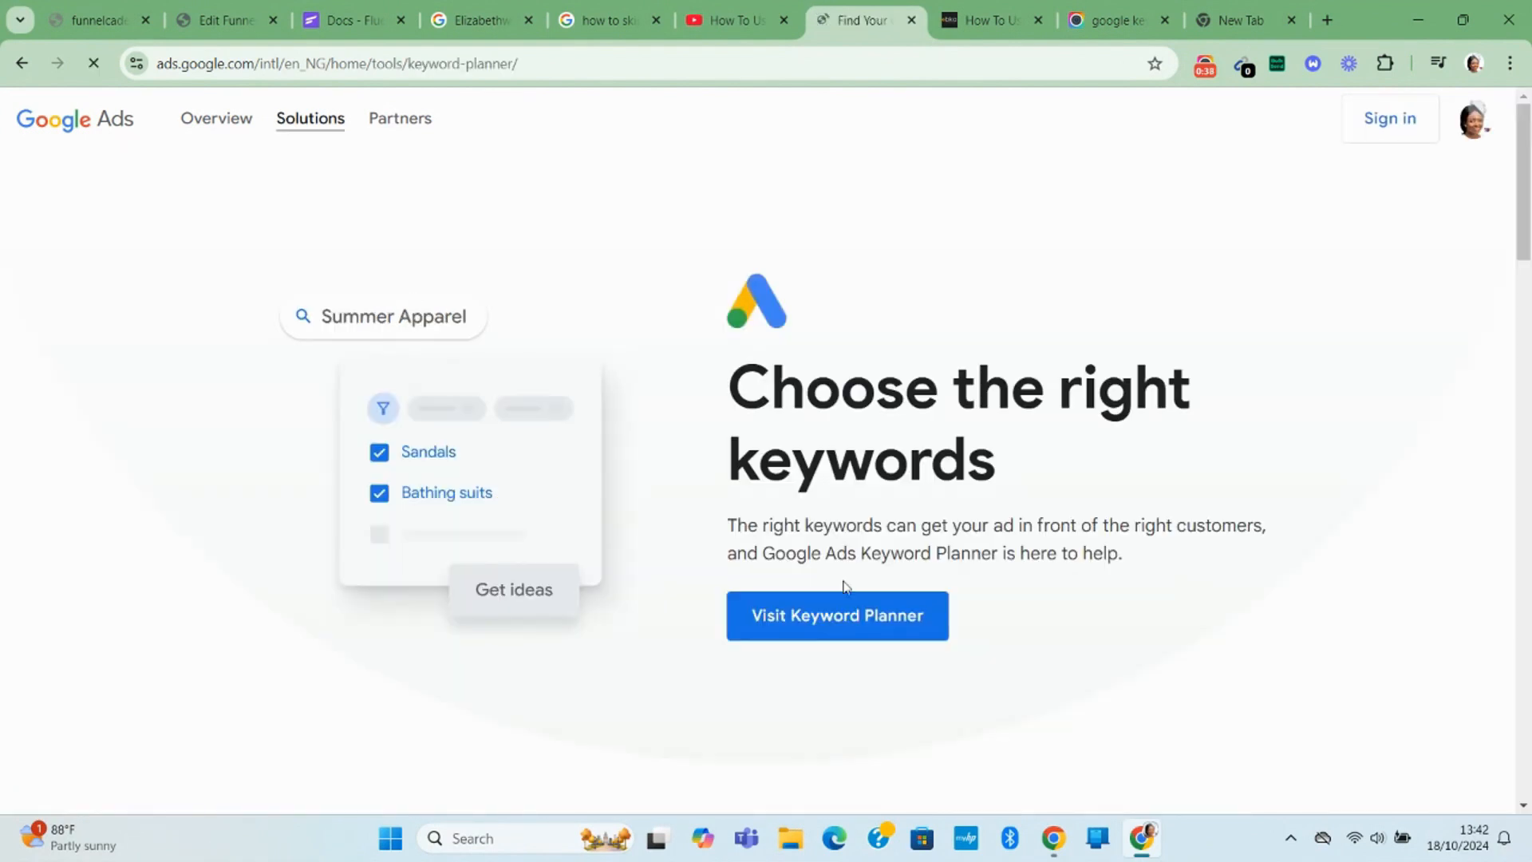
left_click(816, 621)
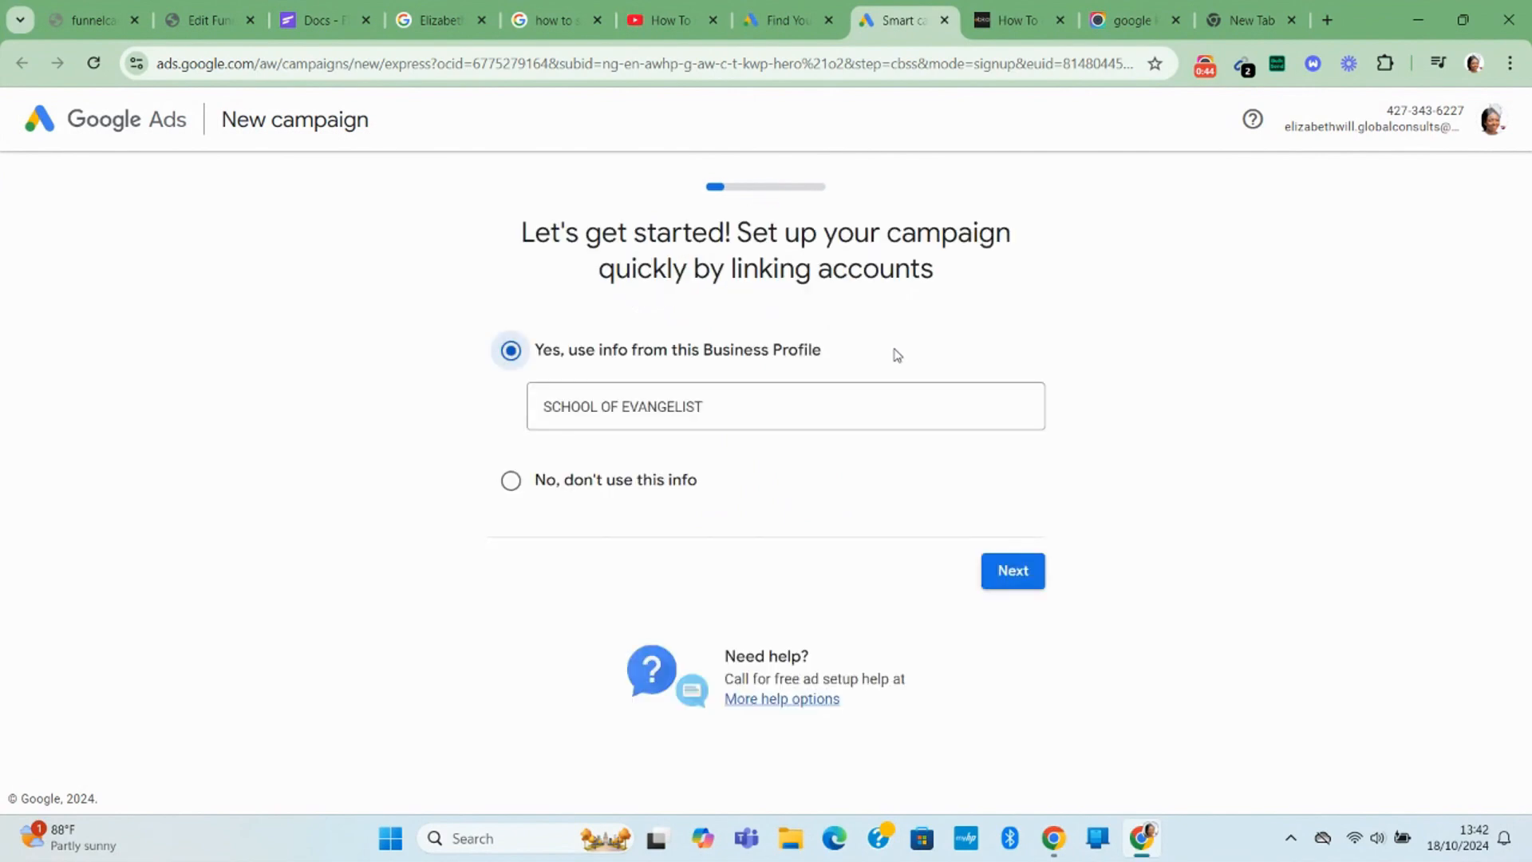
left_click(726, 411)
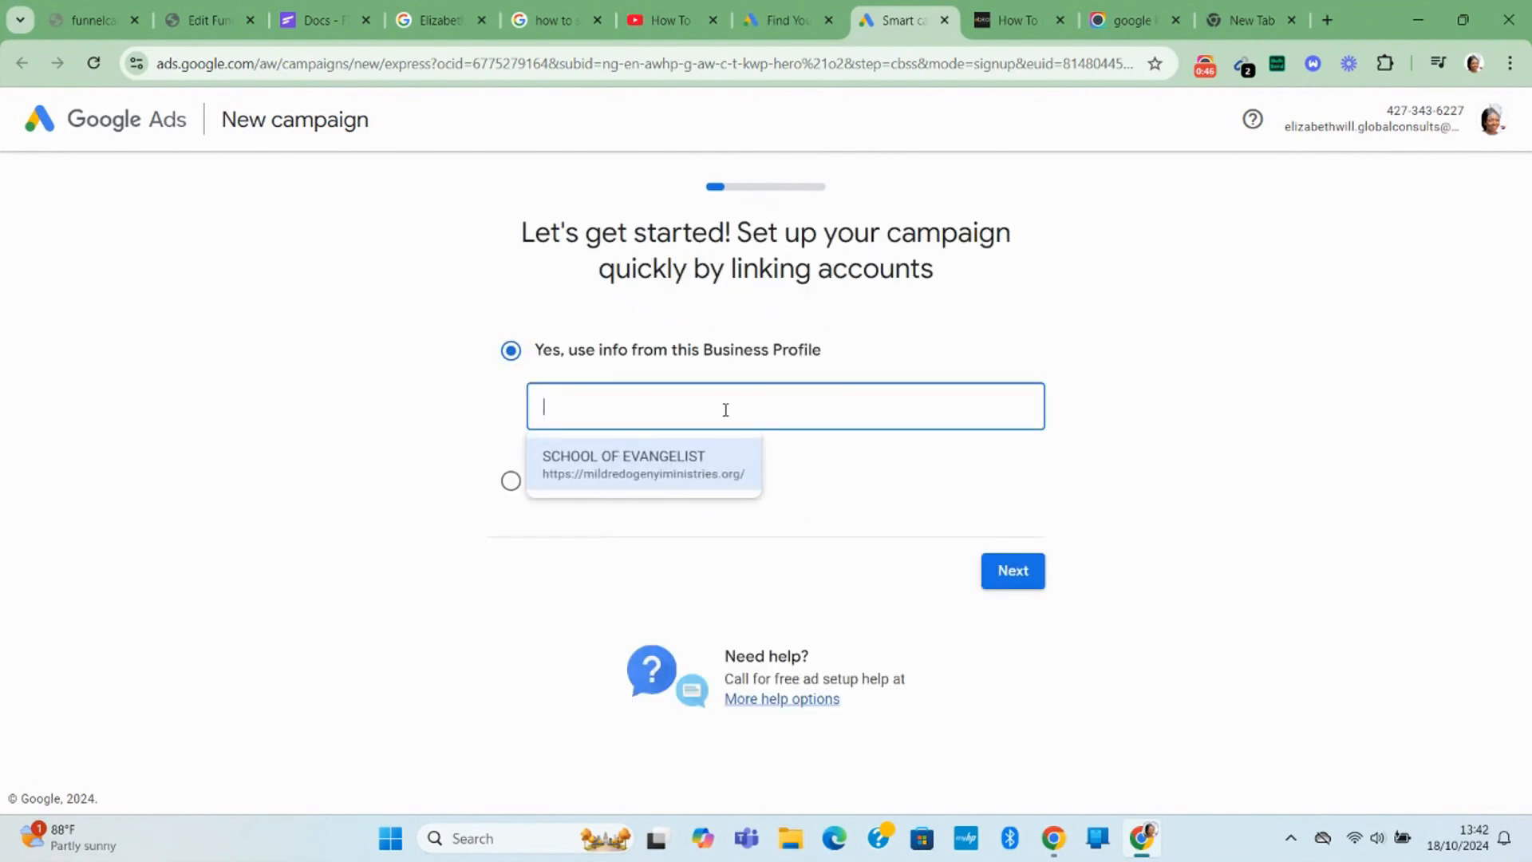
left_click(1129, 431)
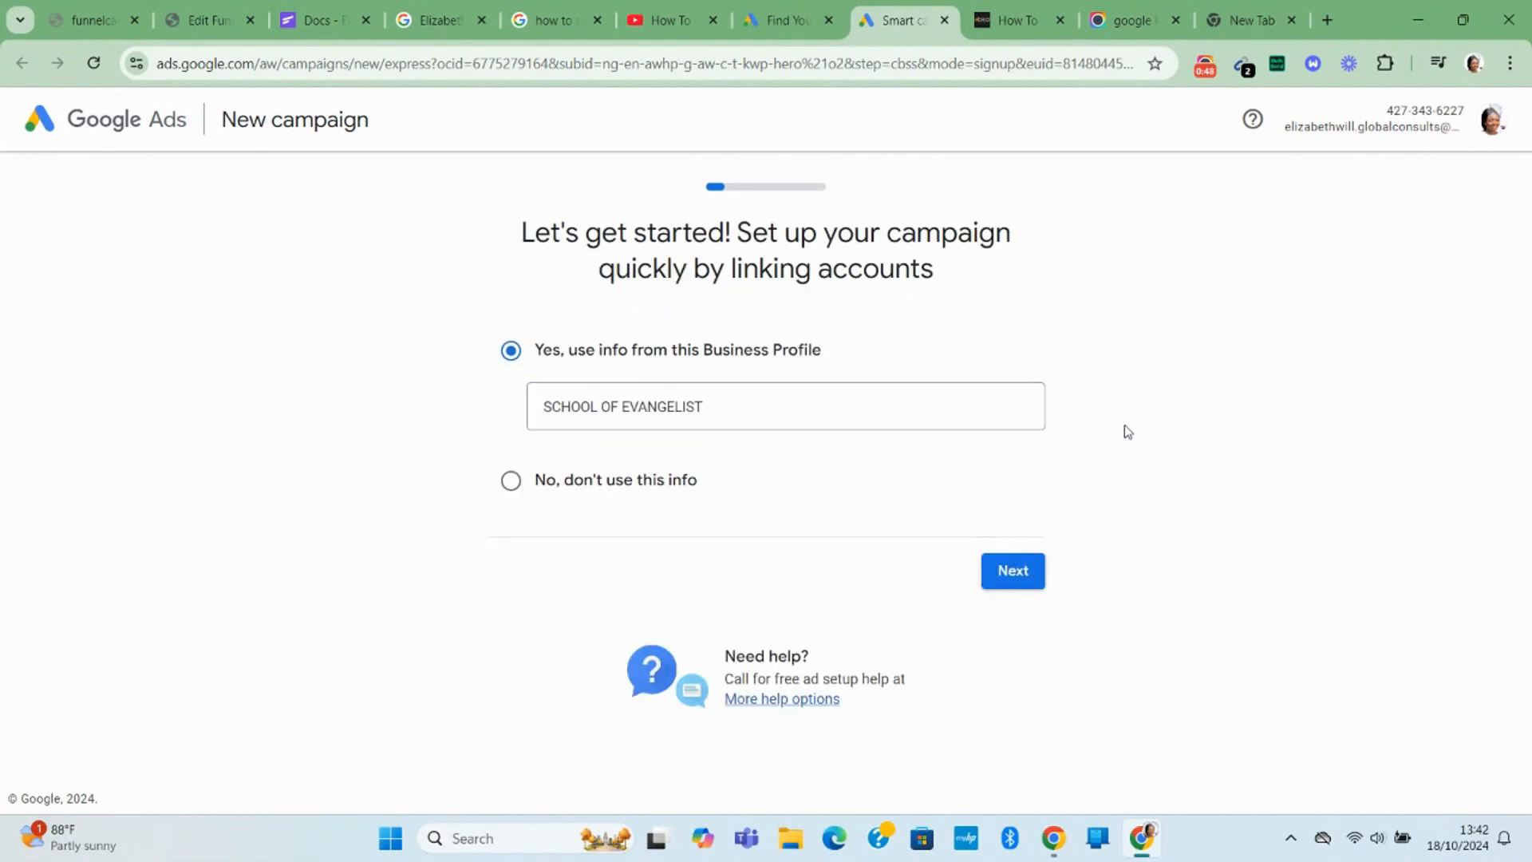
left_click(617, 483)
Continue past the Business Profile choice and submit the business's name.
left_click(1016, 573)
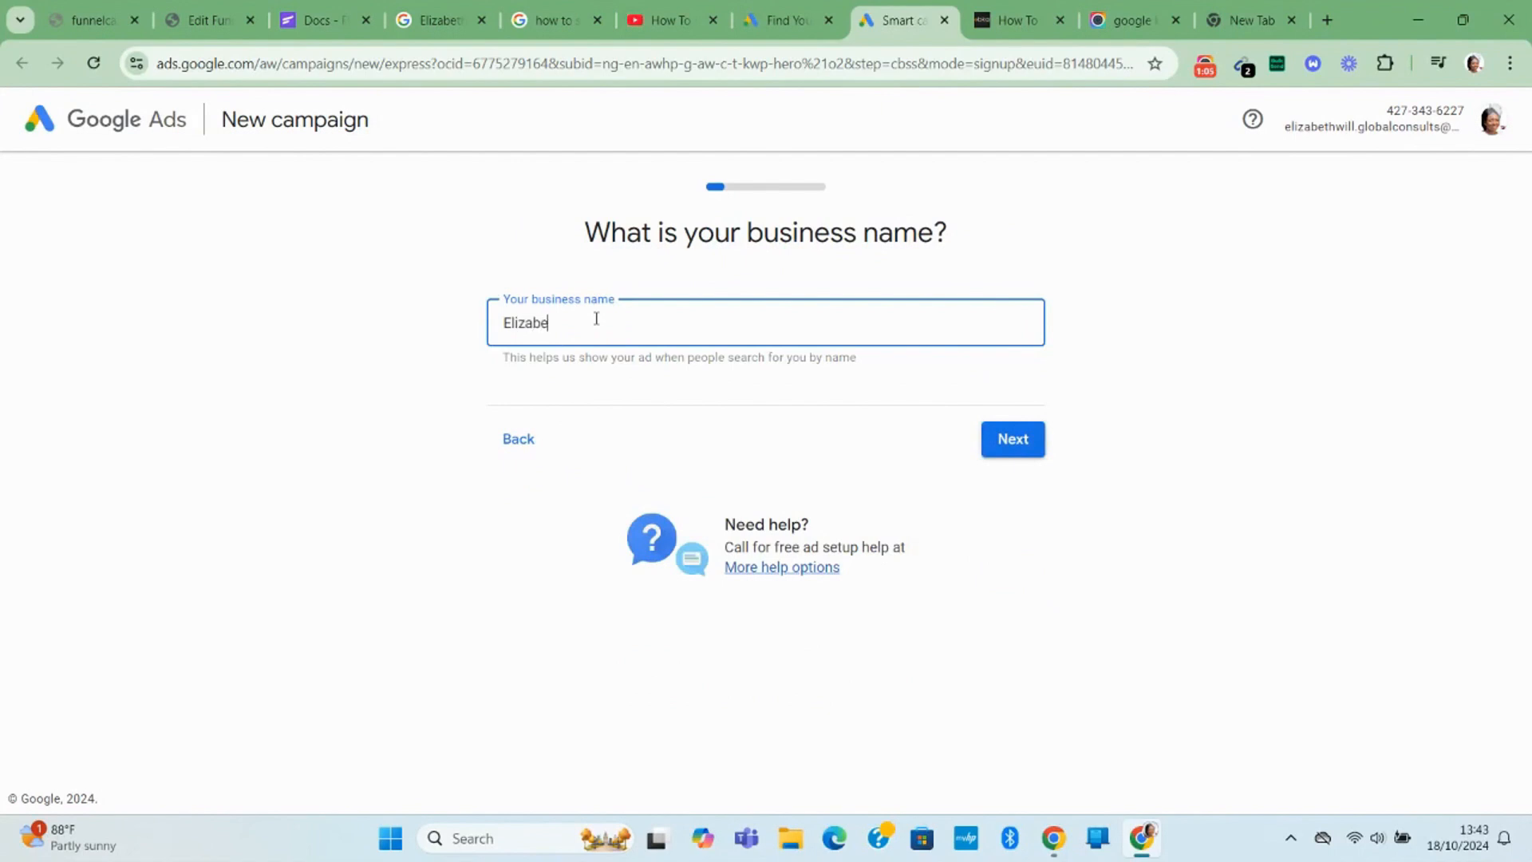
type("ElizabethWill Global Consults")
left_click(1008, 442)
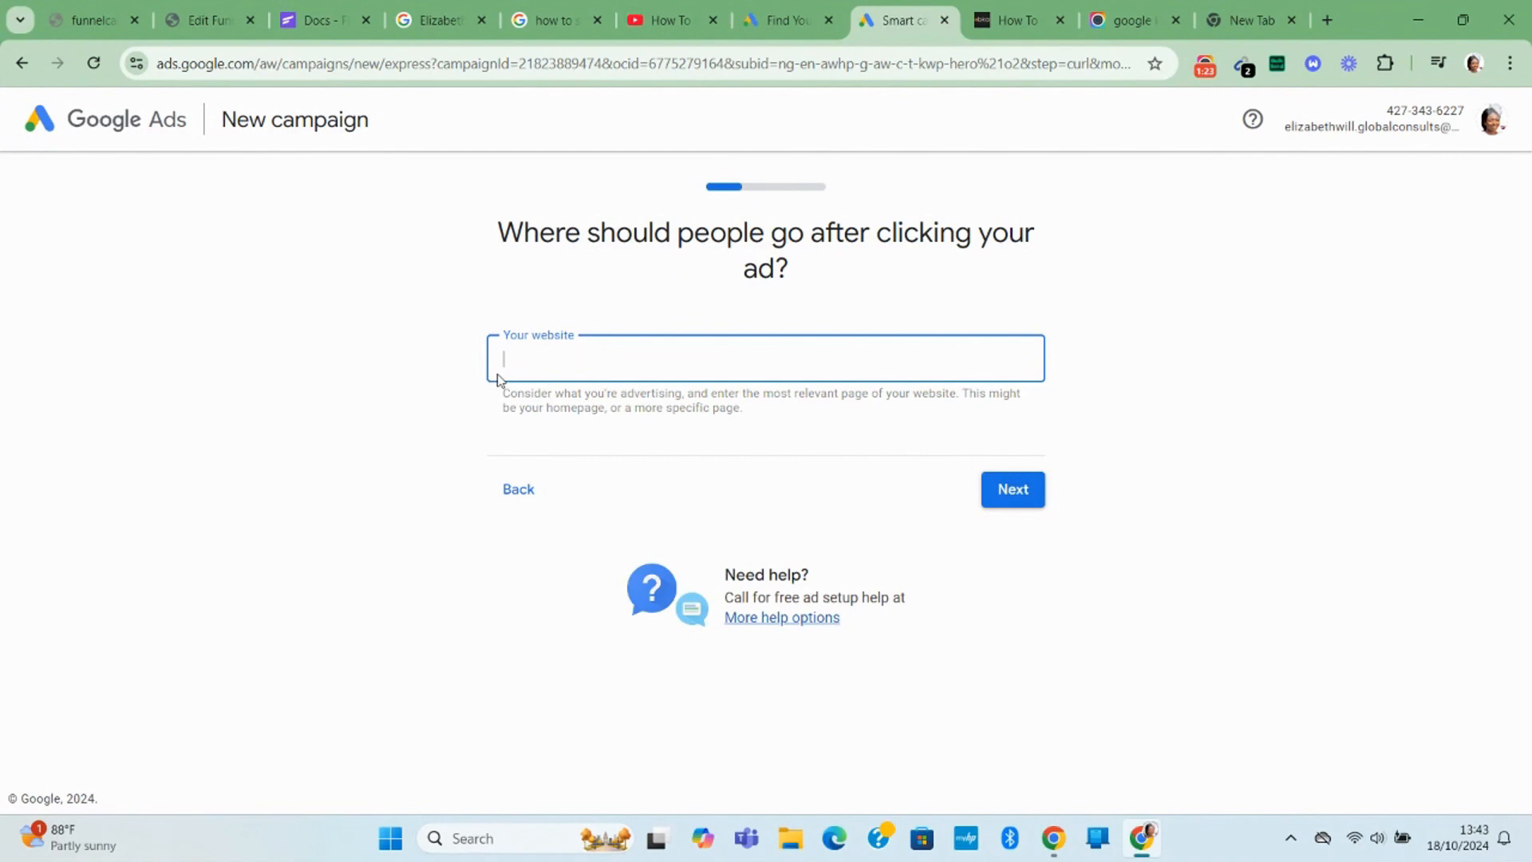
Copy the site URL from the other tab and submit its domain as the ad's website.
key("ctrl+9")
left_click(1011, 58)
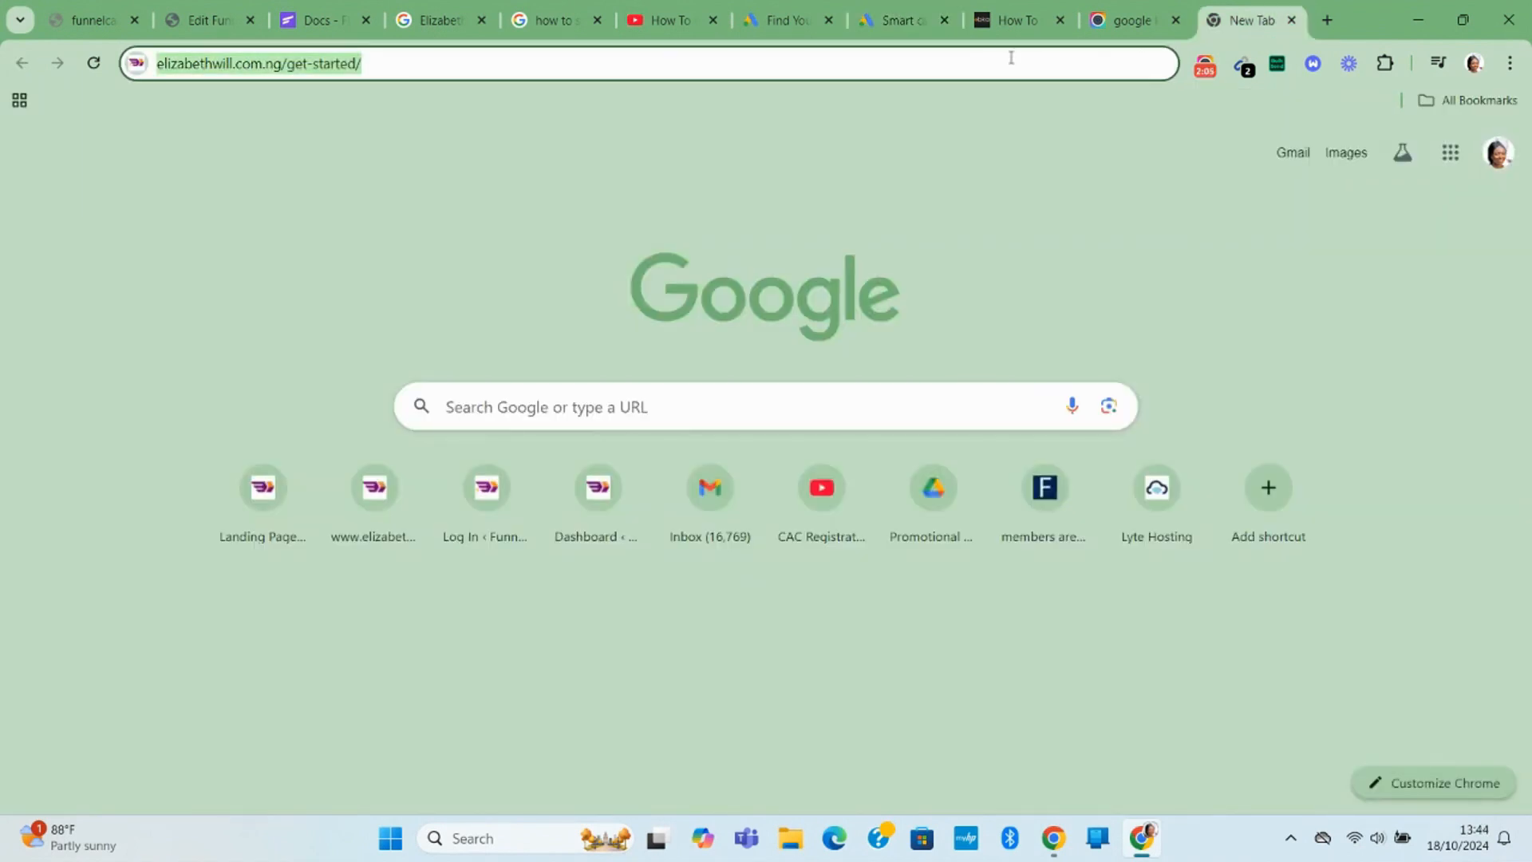
key("Return")
left_click(1011, 58)
key("ctrl+c")
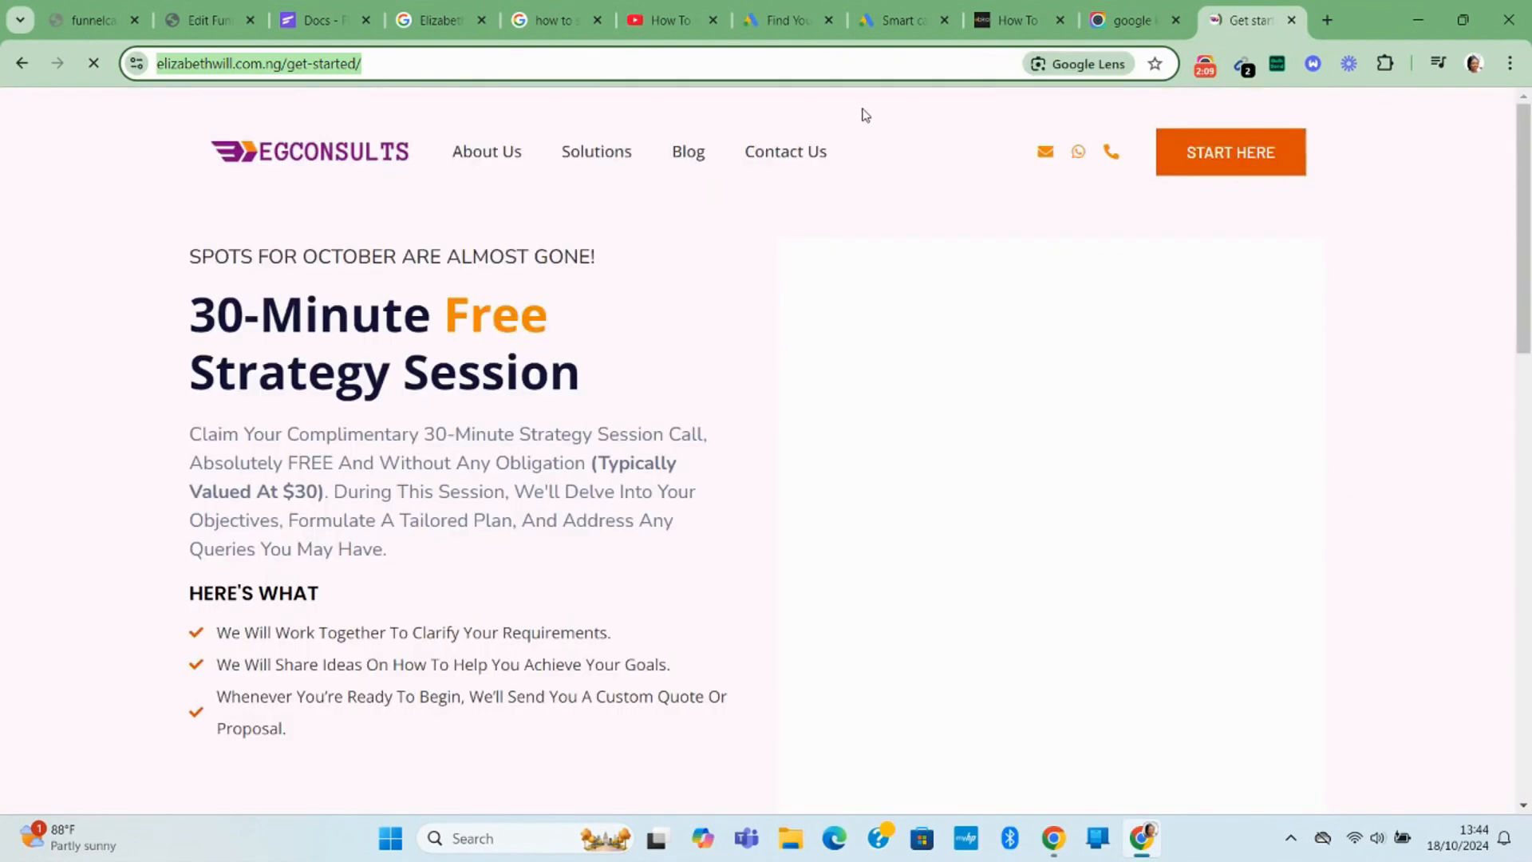
left_click(878, 23)
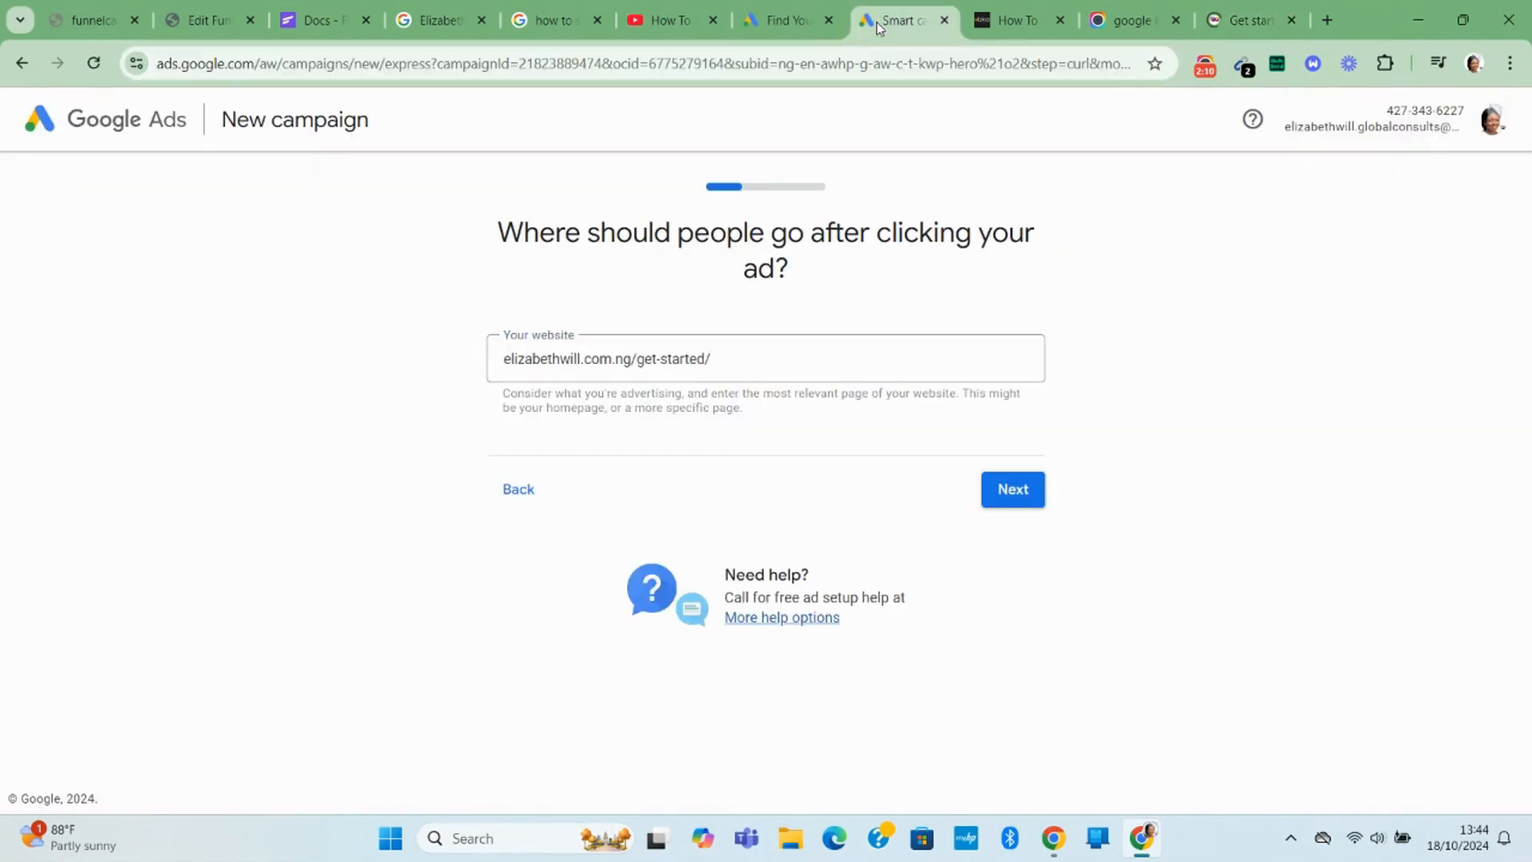
triple_click(654, 357)
key("ctrl+v")
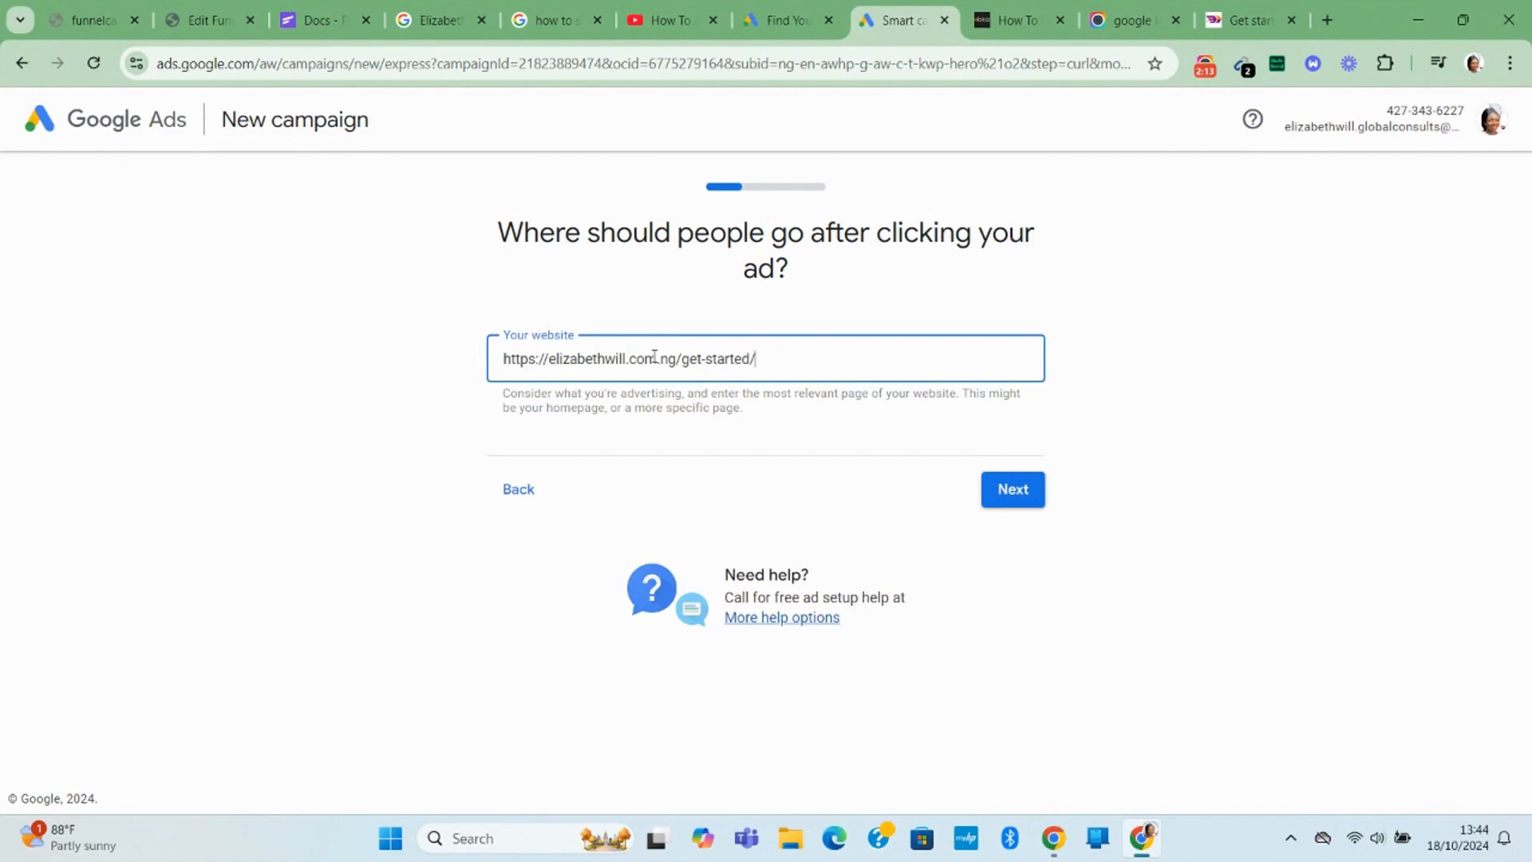
key("BackSpace")
key("BackSpace")
key("BackSpace")
key("BackSpace")
key("BackSpace")
key("BackSpace")
key("BackSpace")
key("BackSpace")
key("BackSpace")
key("BackSpace")
left_click(1008, 490)
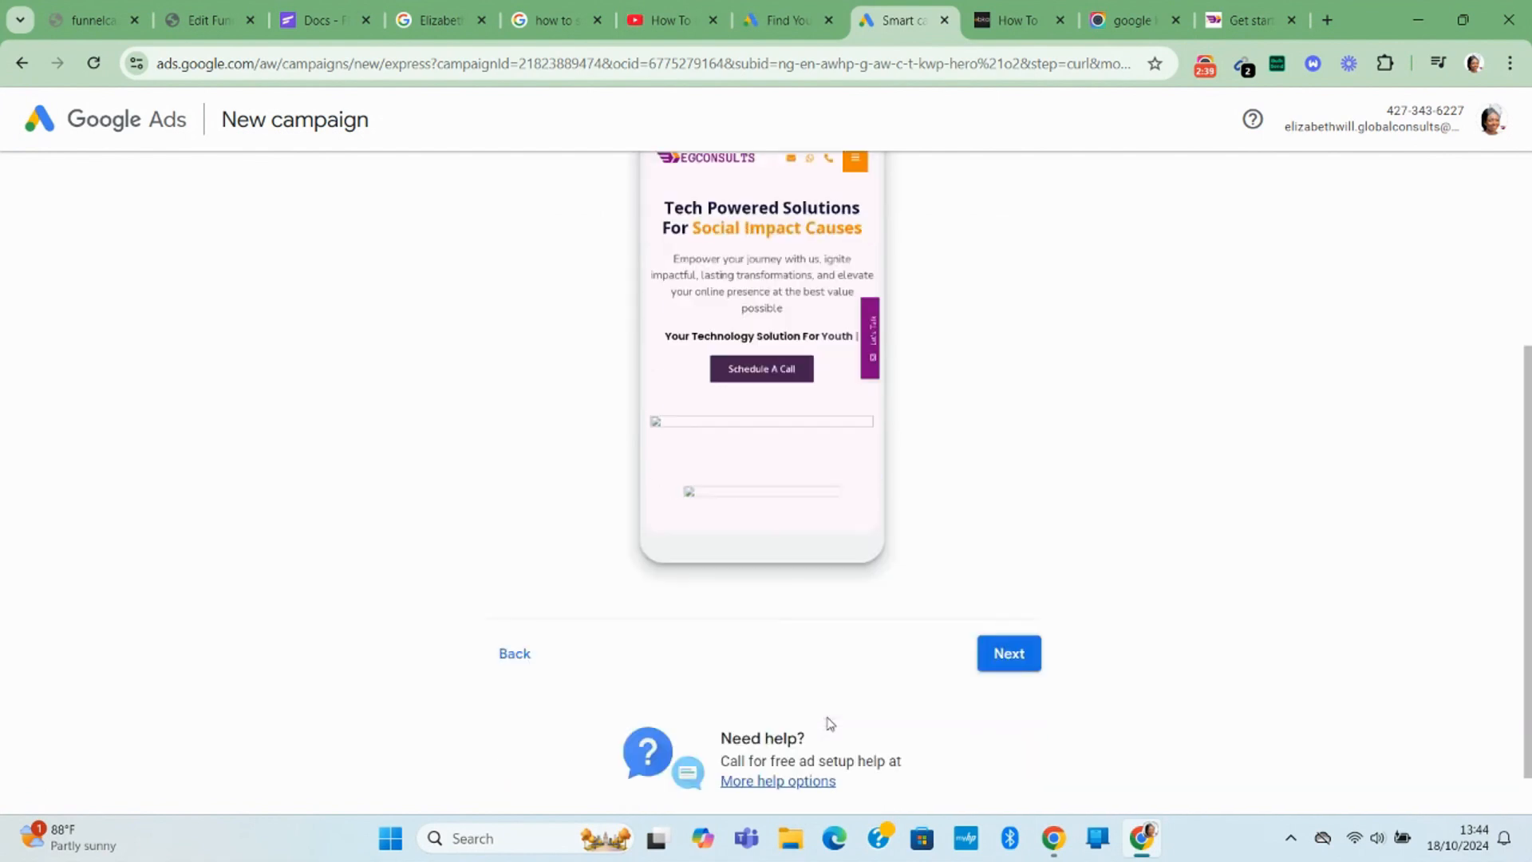
Check the landing page's desktop preview, then continue to the advertising goal.
scroll(830, 719, "down", 3)
scroll(805, 688, "up", 3)
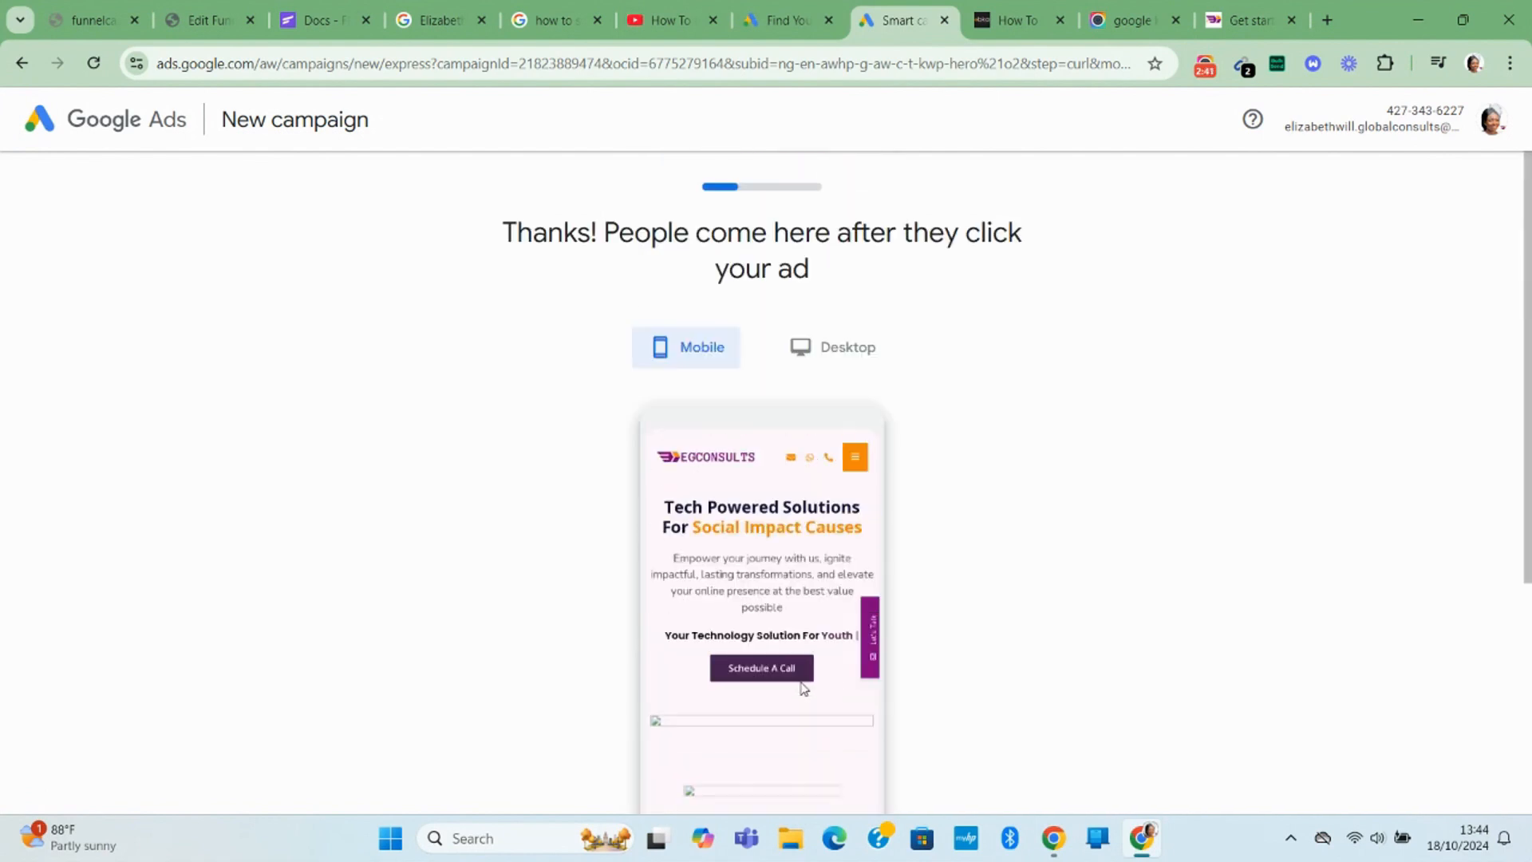
left_click(870, 360)
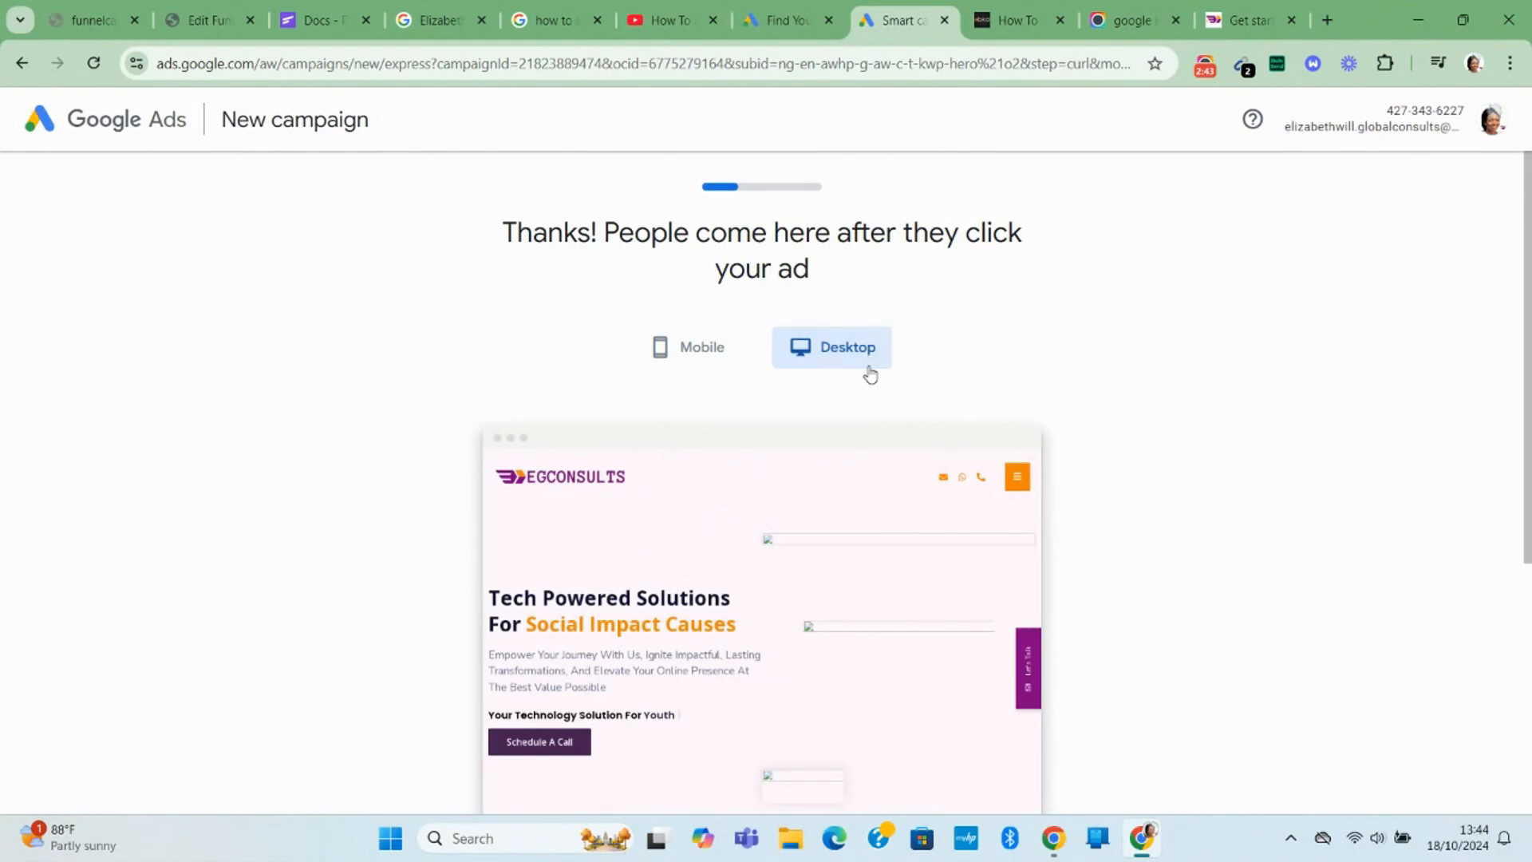
scroll(830, 686, "down", 2)
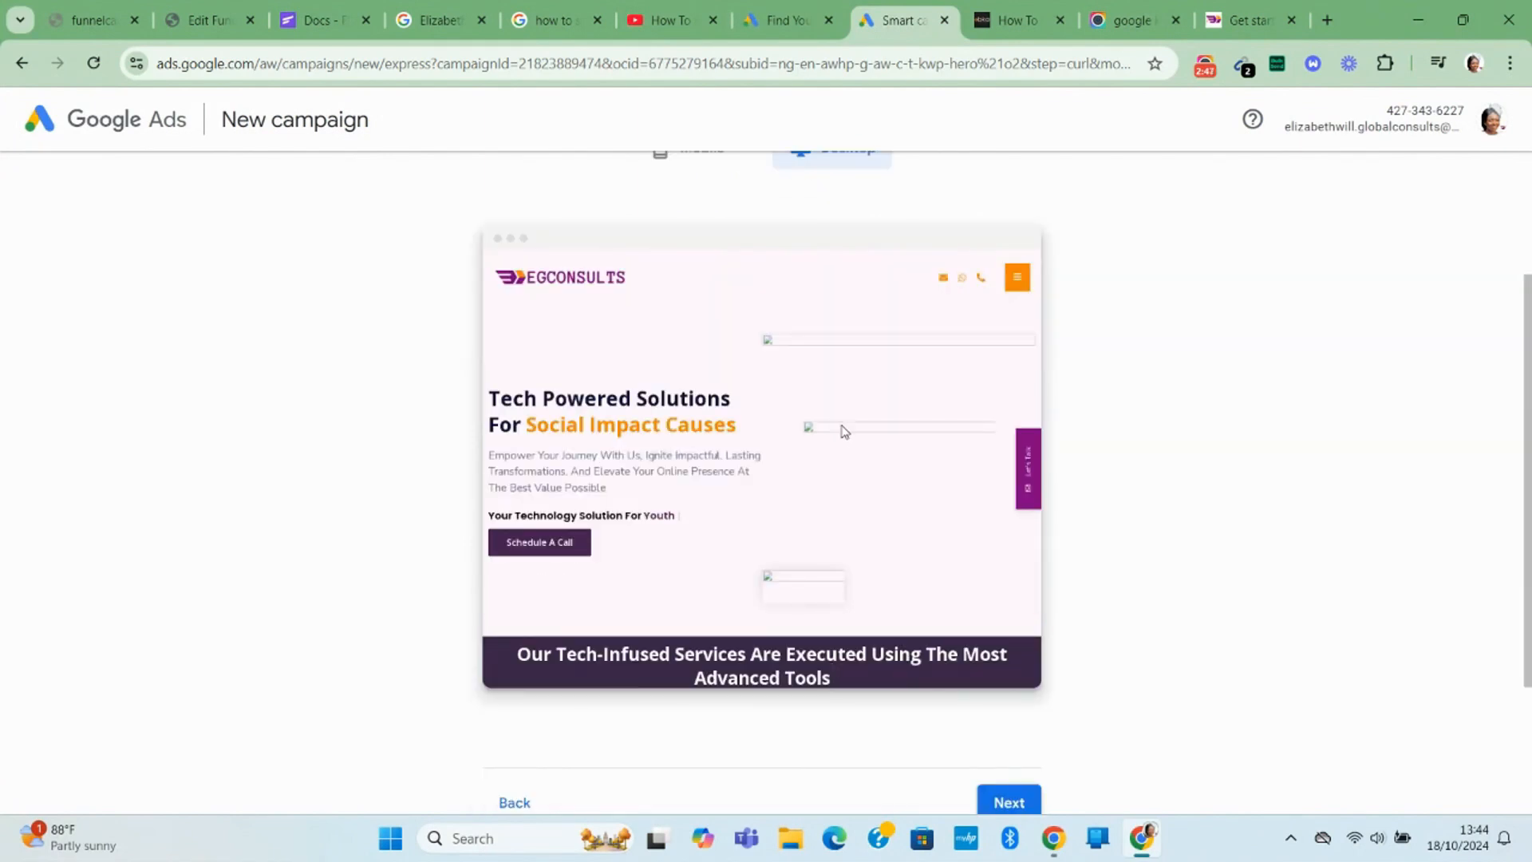
scroll(890, 695, "down", 1)
scroll(885, 679, "down", 1)
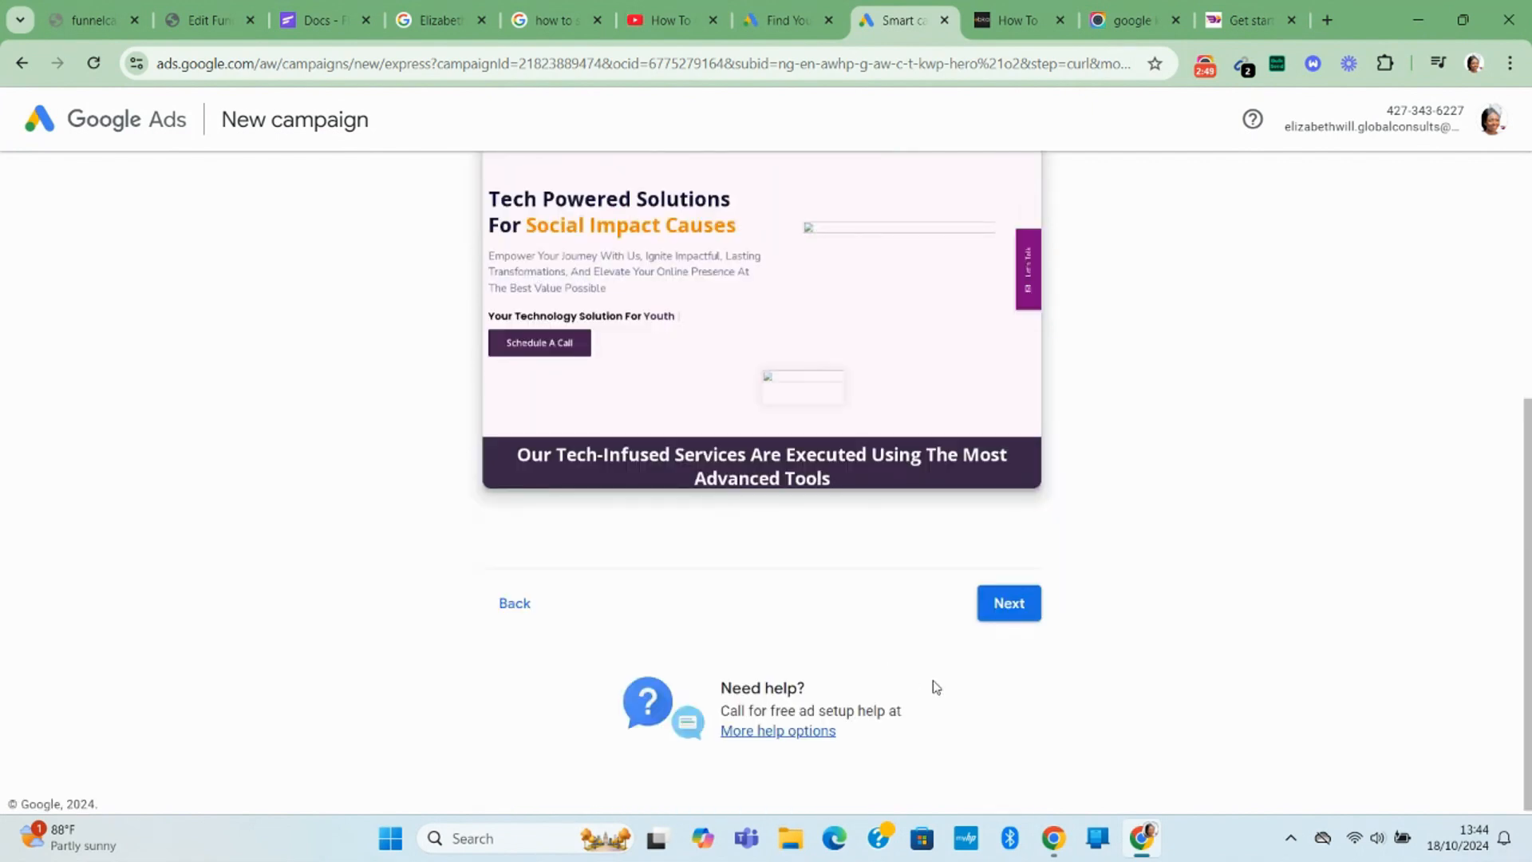
left_click(1000, 611)
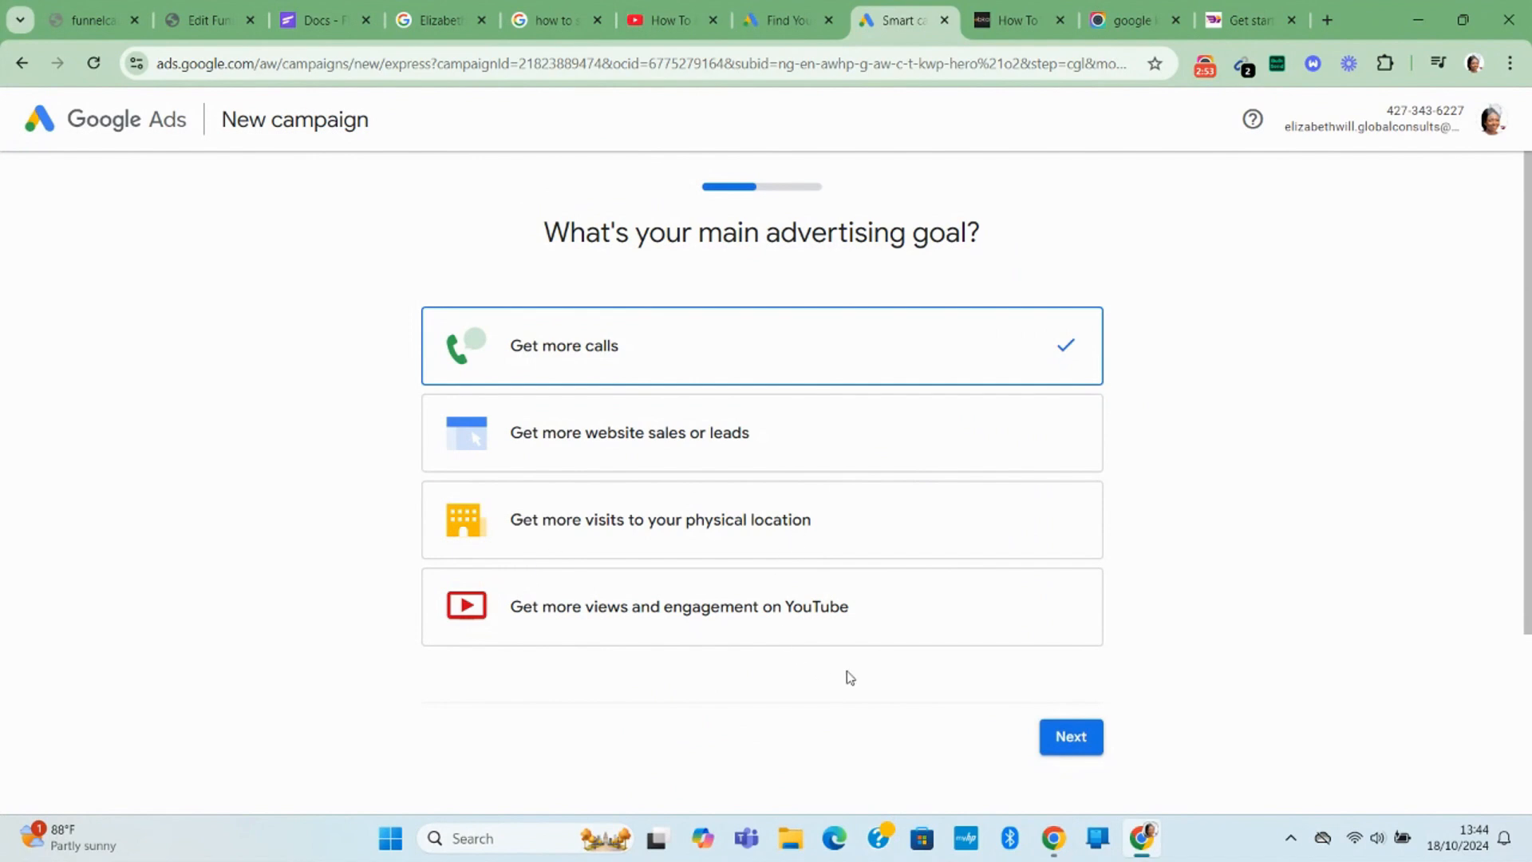
Choose 'View more goal types' to switch to the fuller campaign setup.
scroll(848, 674, "down", 3)
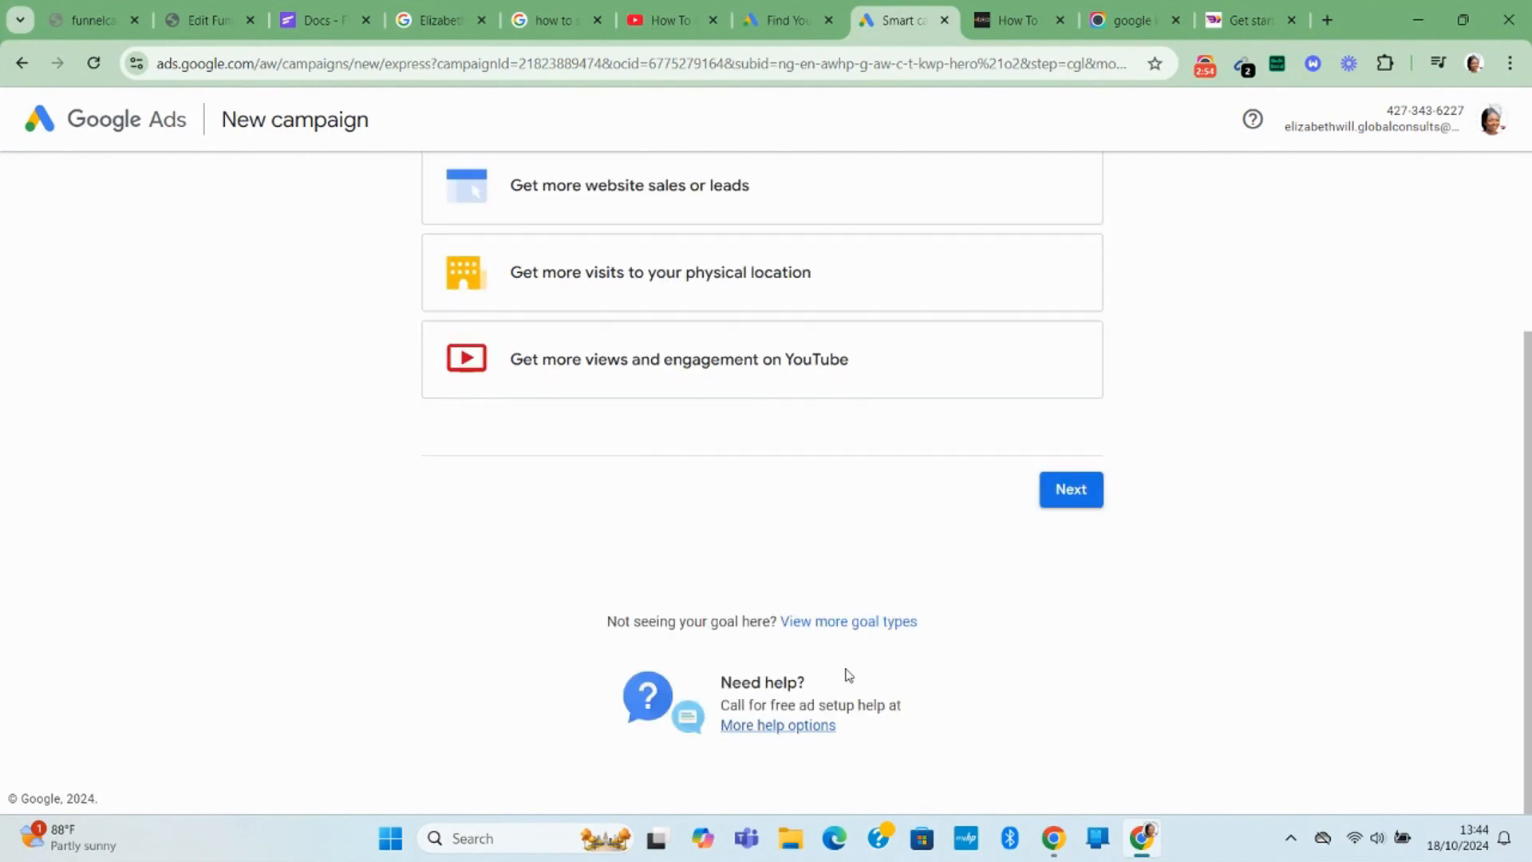
left_click(853, 628)
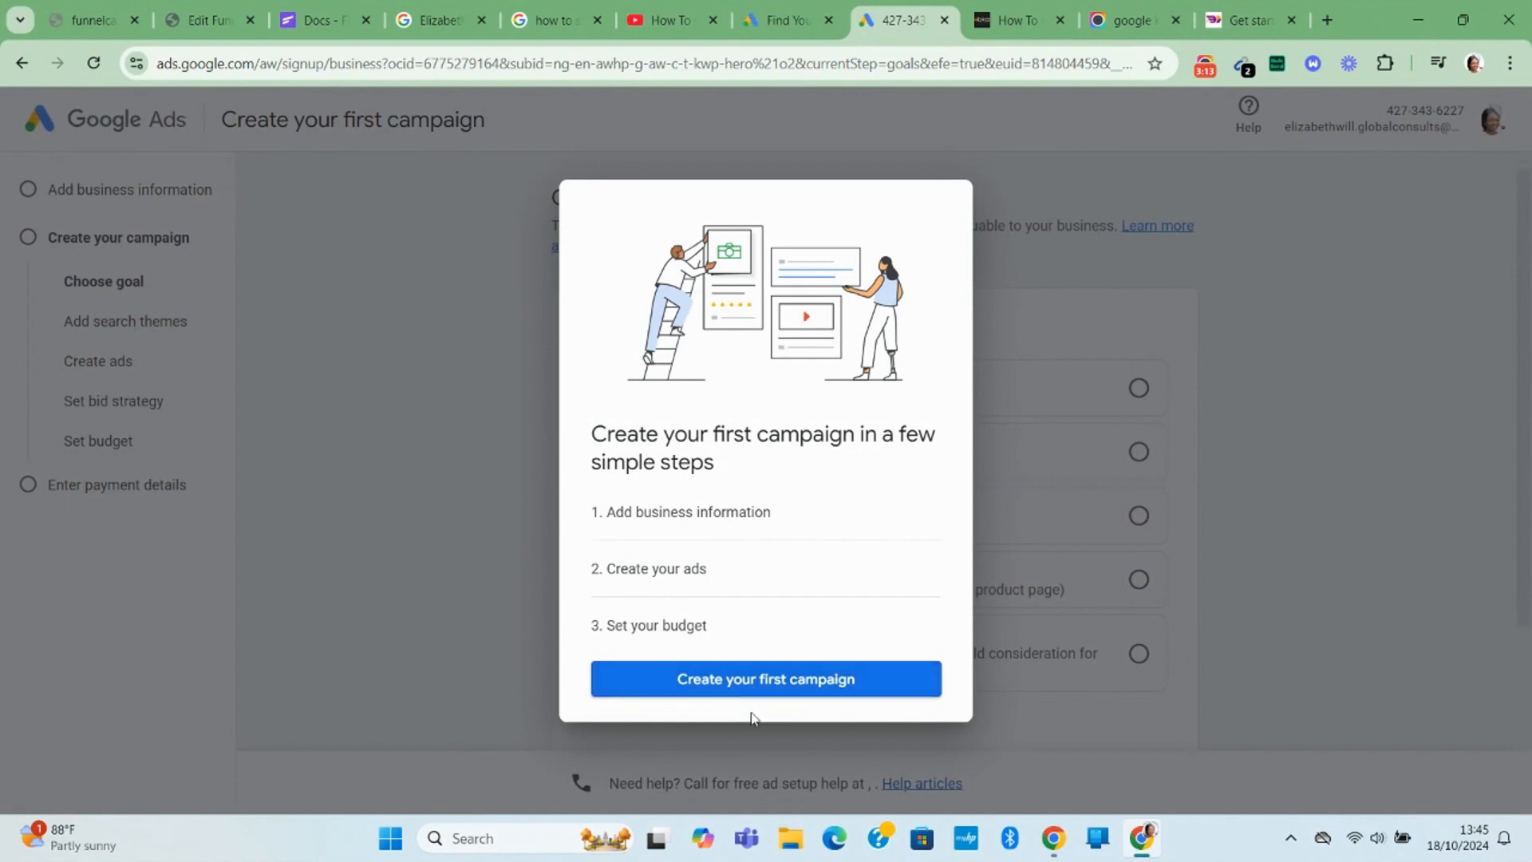
Start creating the first campaign, then skip both the campaign goal and campaign type choices.
left_click(832, 688)
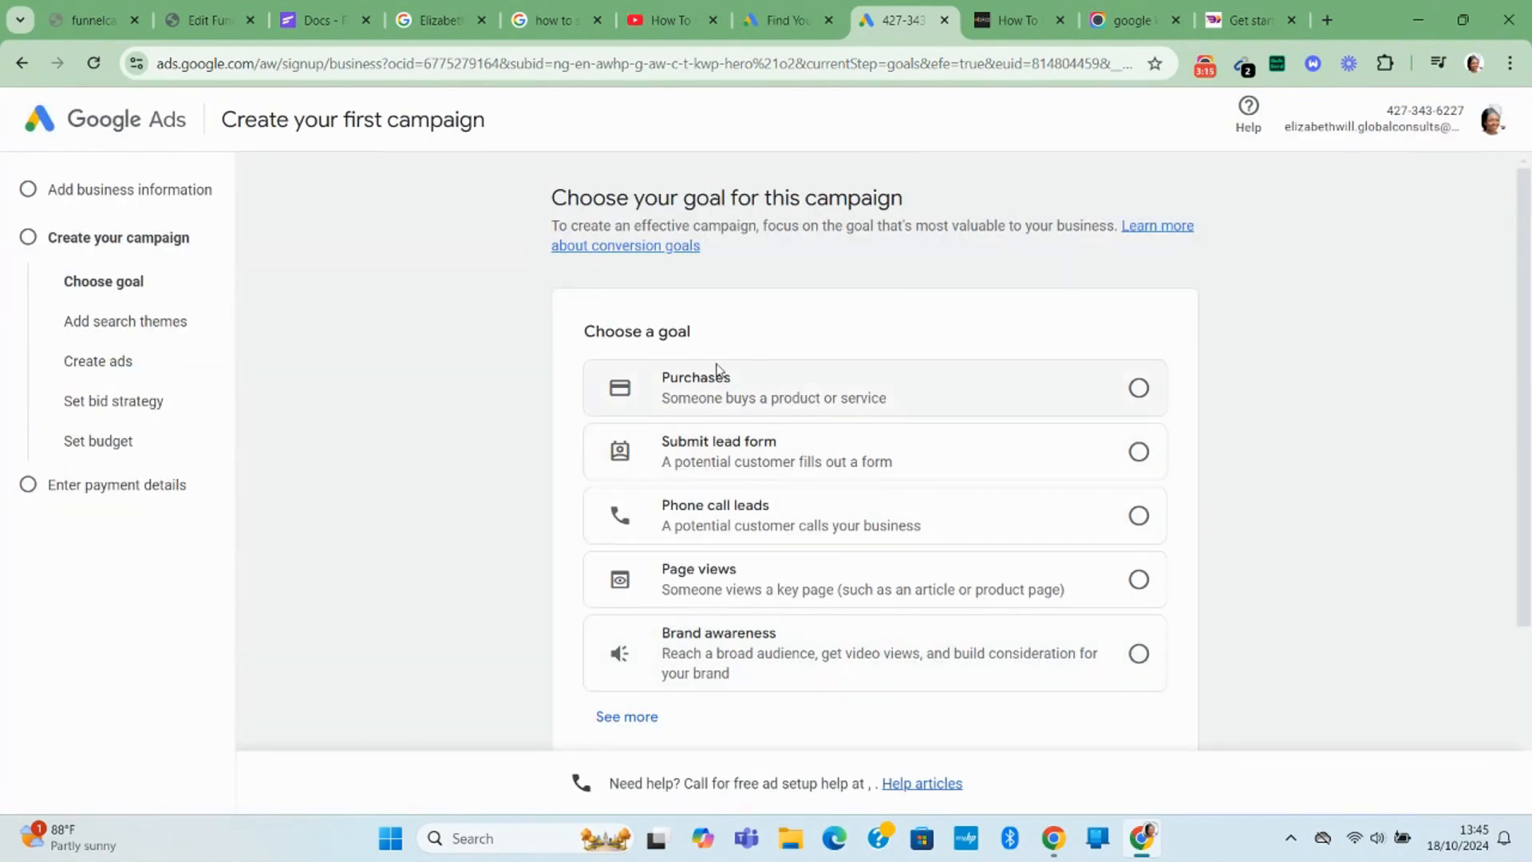
scroll(783, 635, "down", 3)
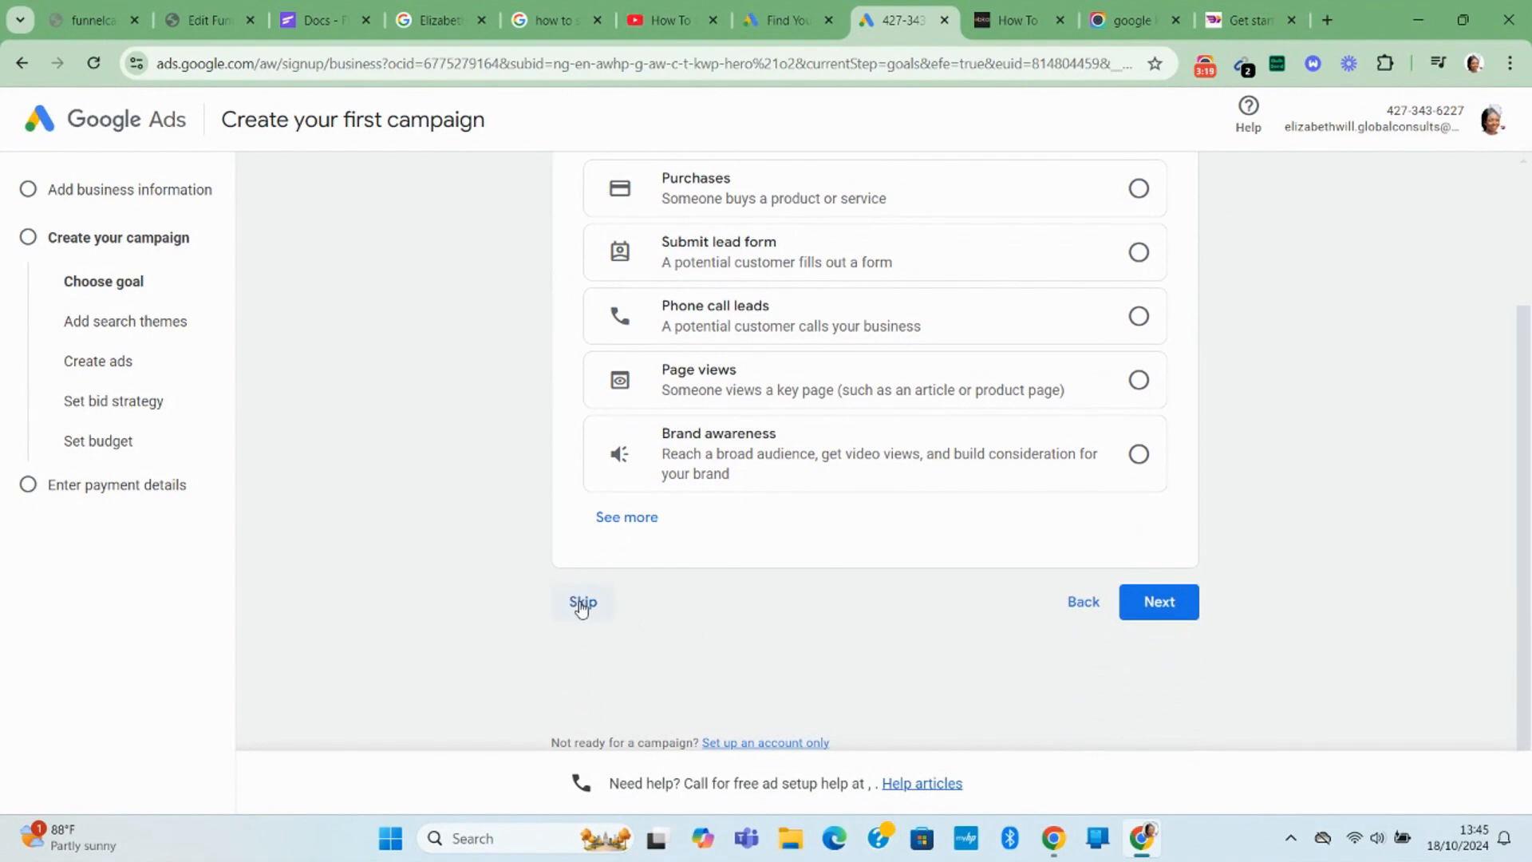
scroll(603, 604, "down", 1)
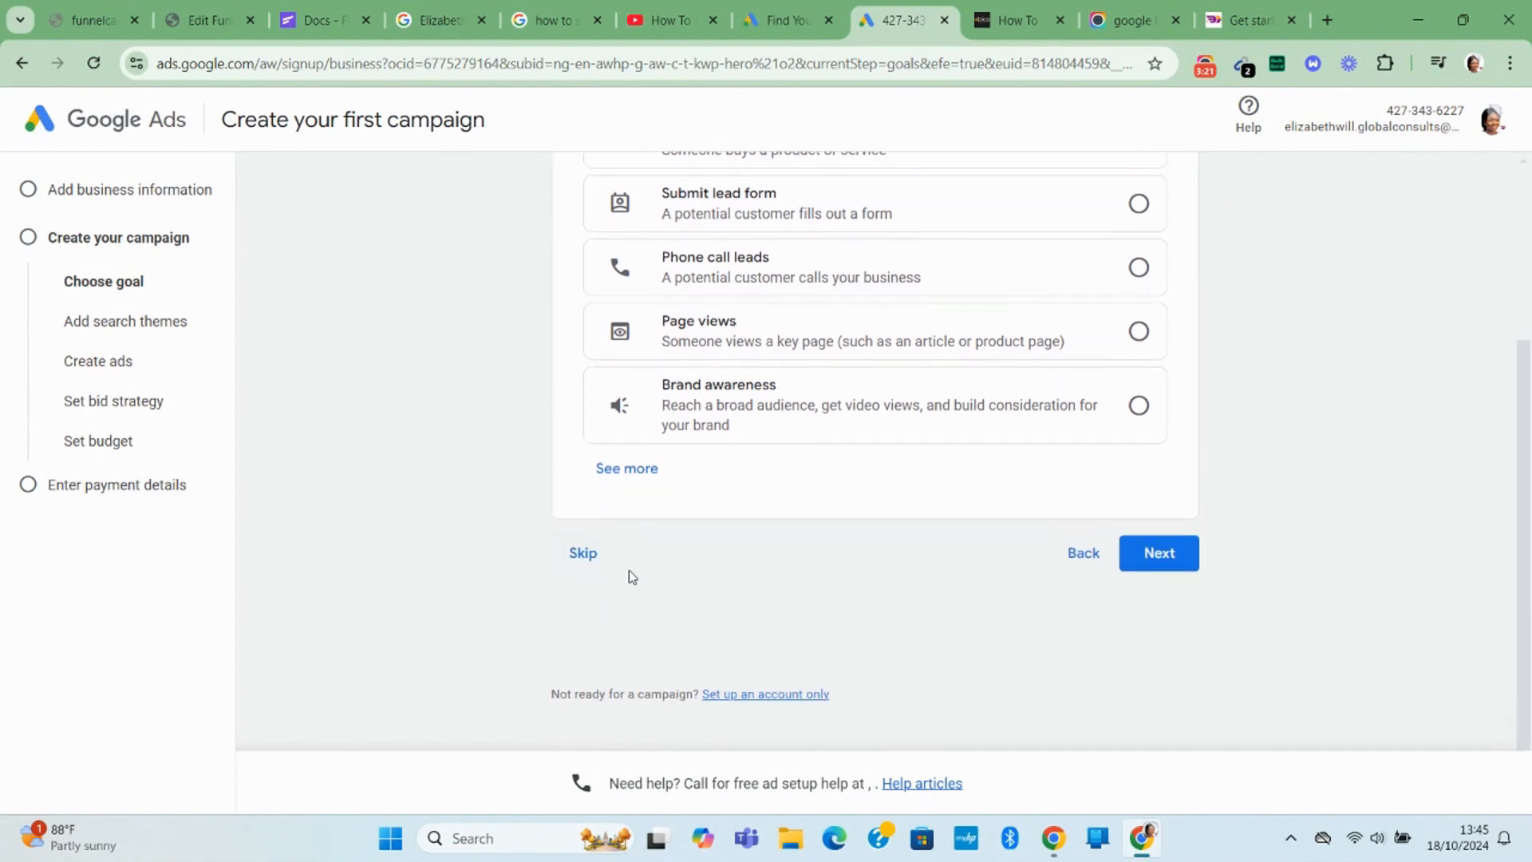
left_click(581, 565)
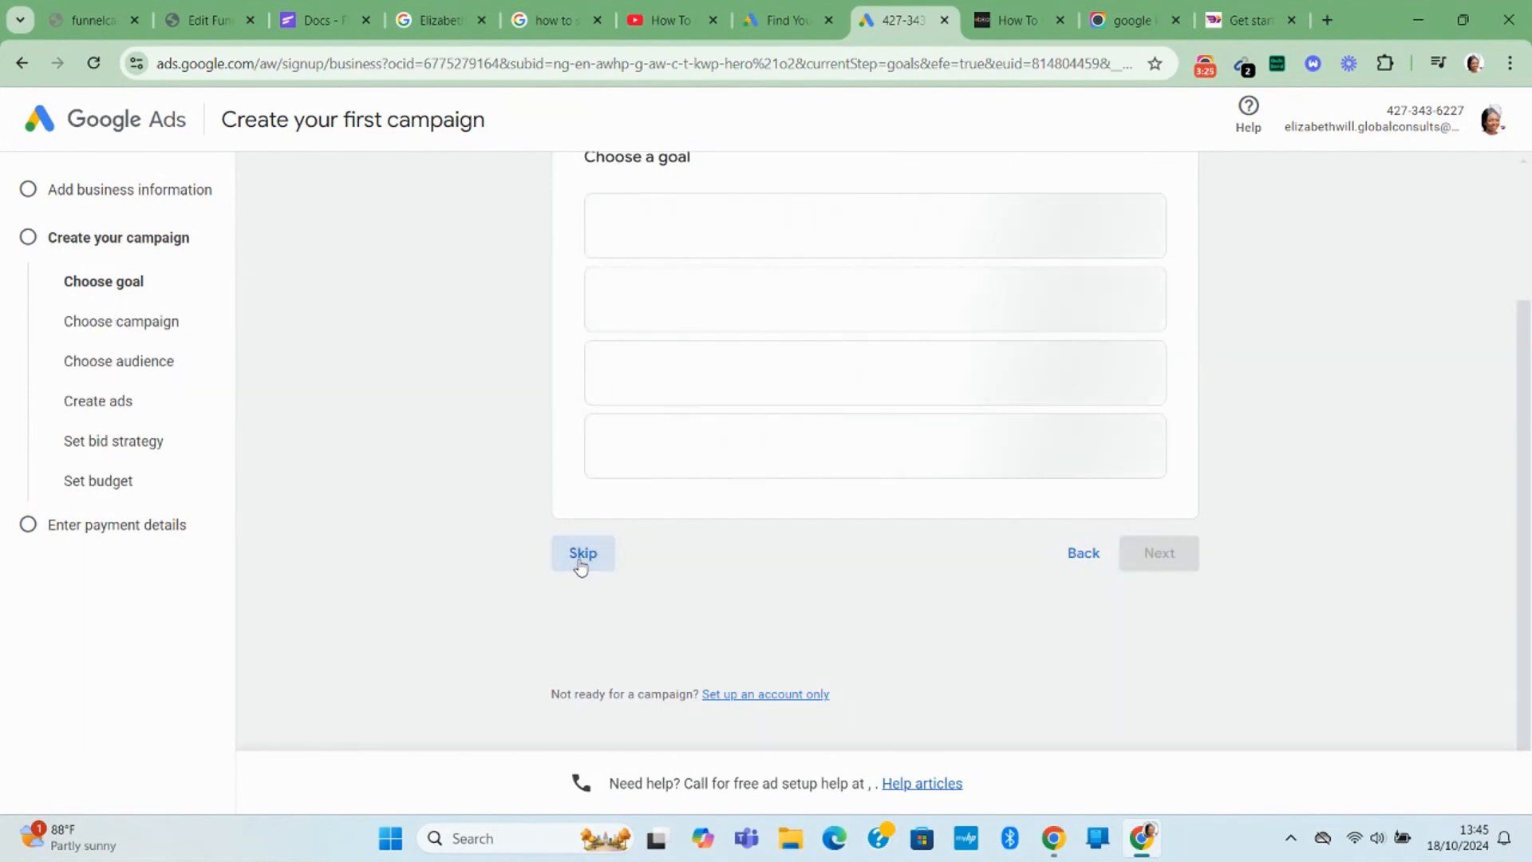
scroll(582, 565, "down", 5)
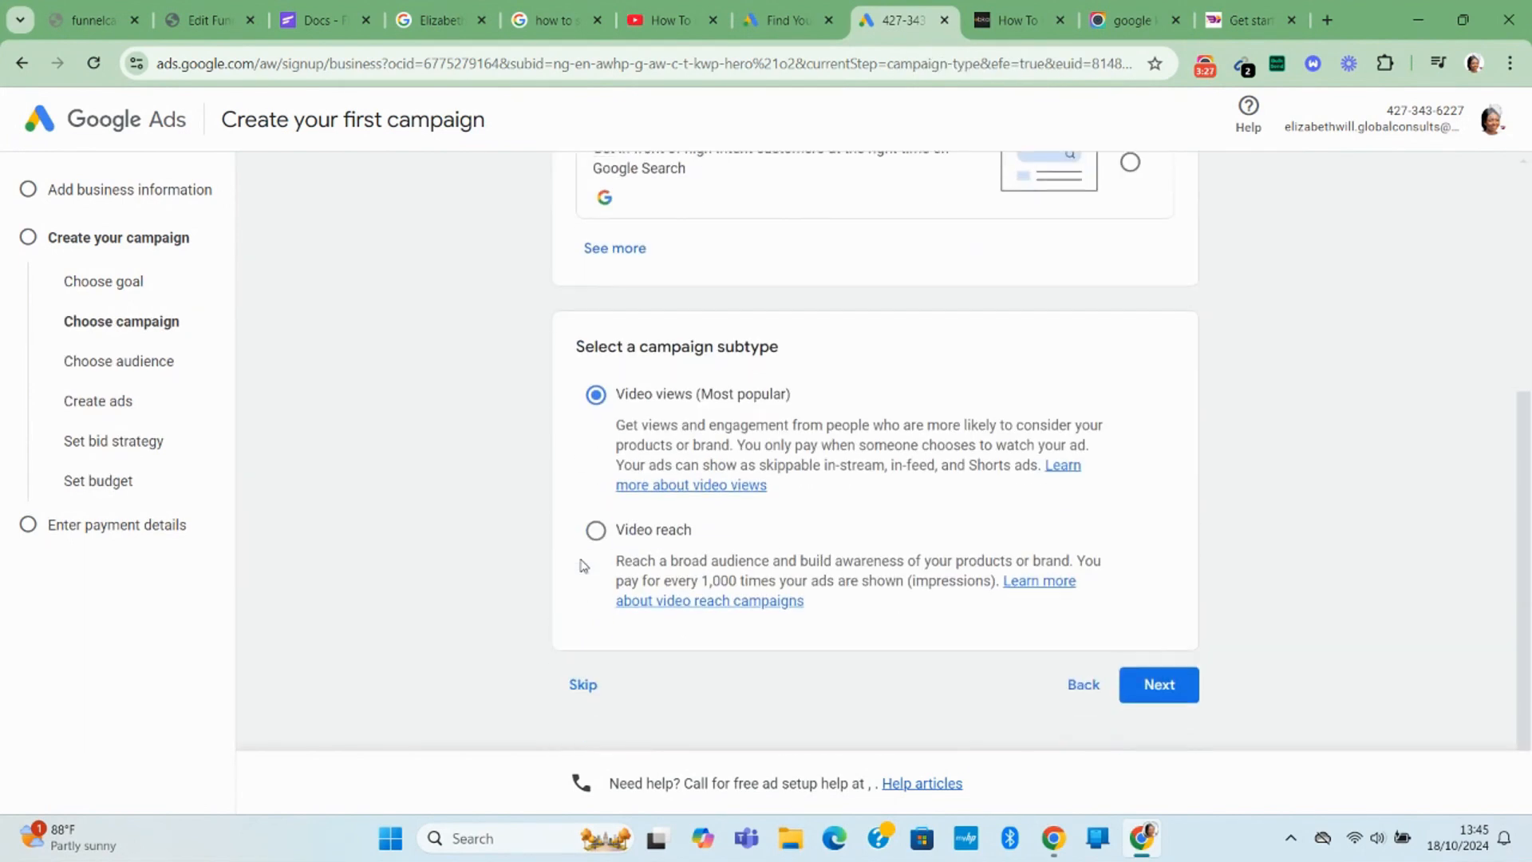
left_click(575, 684)
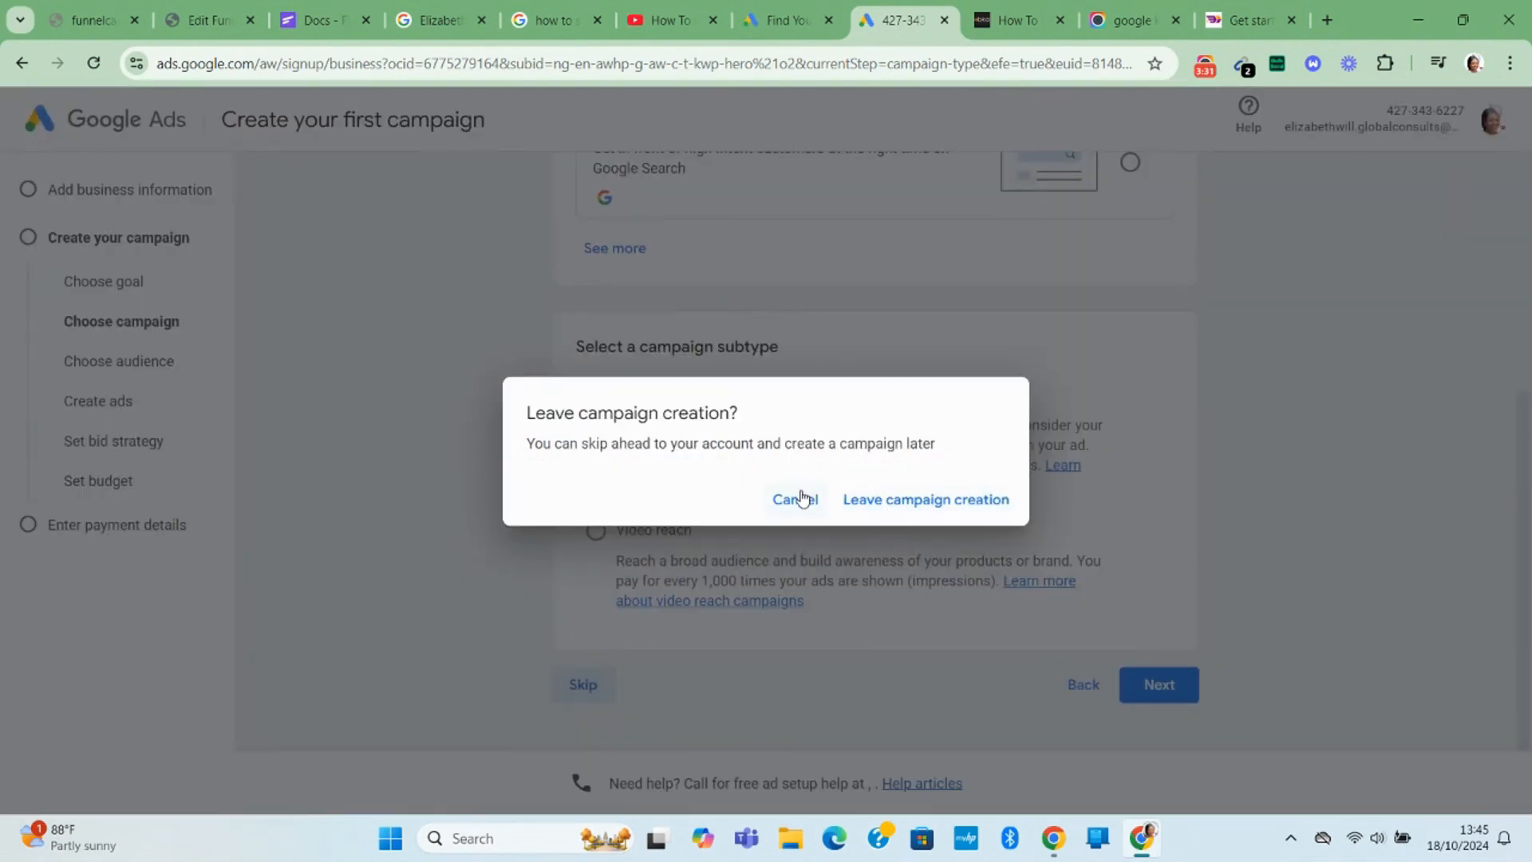
Leave campaign creation and confirm the account's country, time zone and currency.
left_click(929, 509)
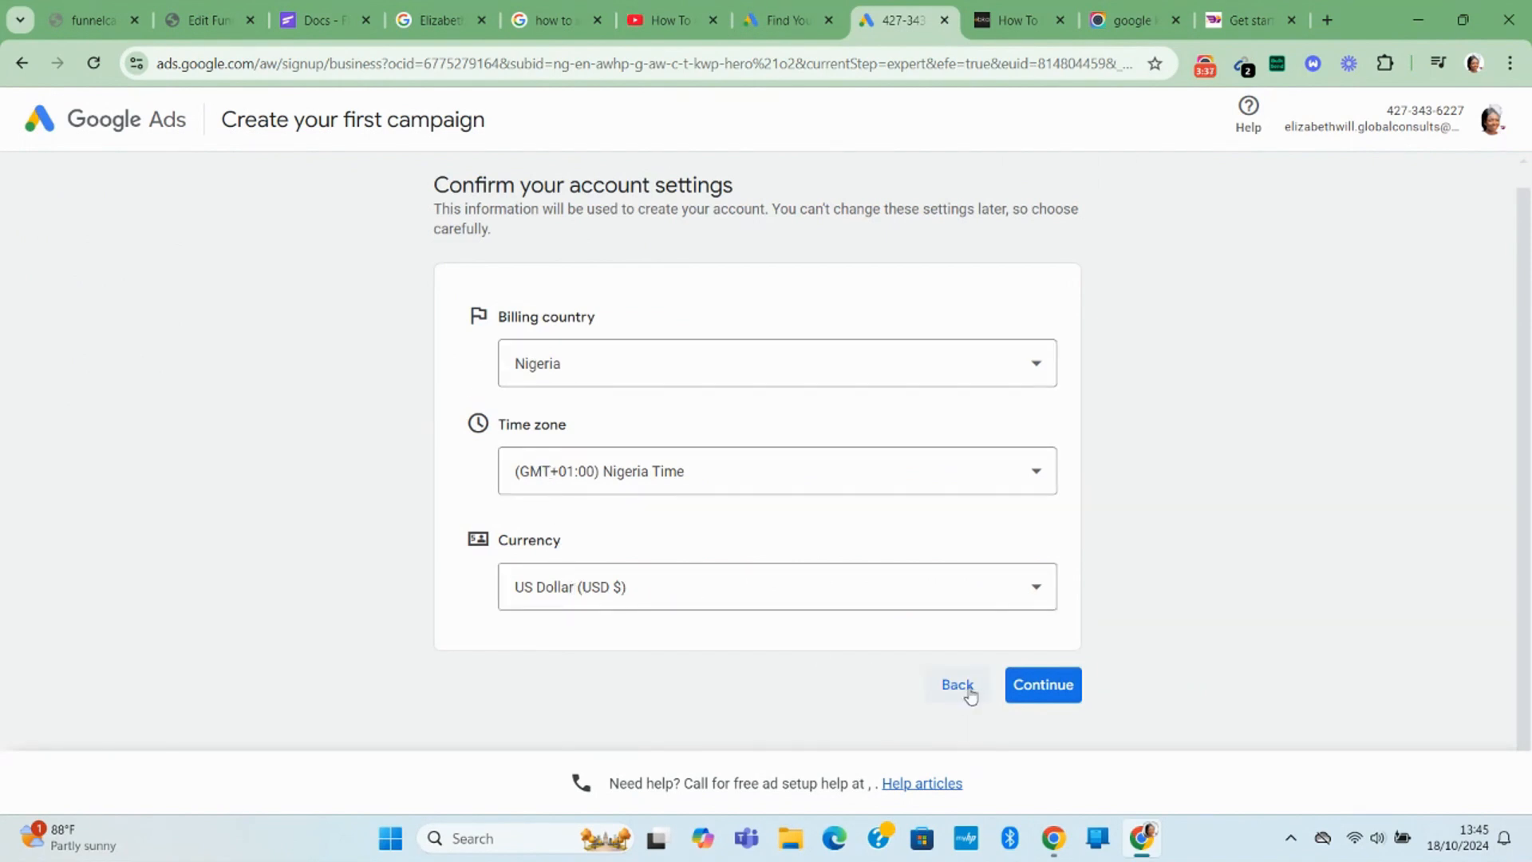
left_click(1056, 693)
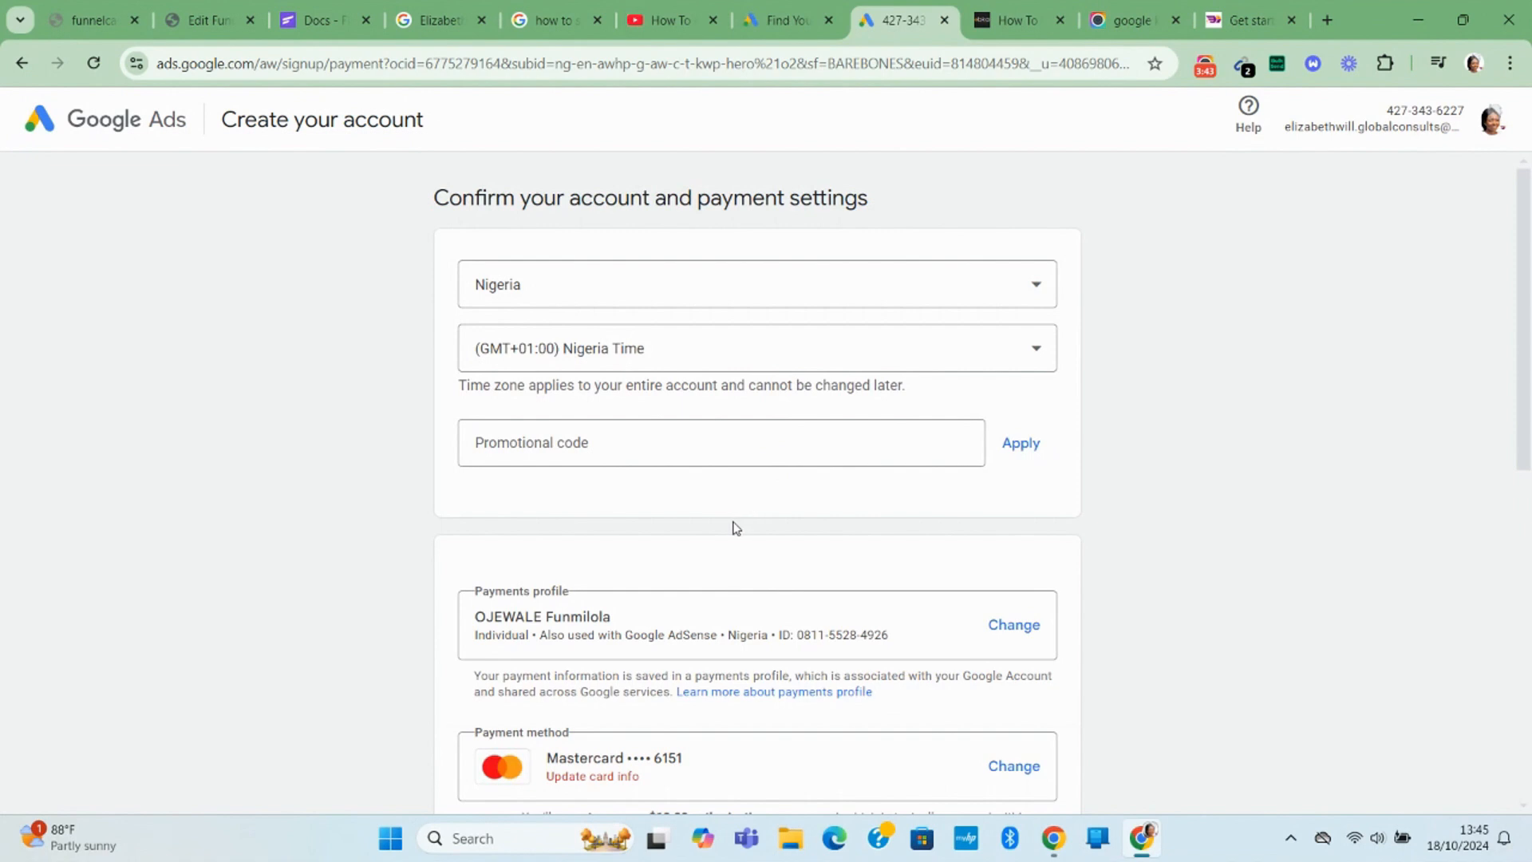
scroll(684, 438, "down", 4)
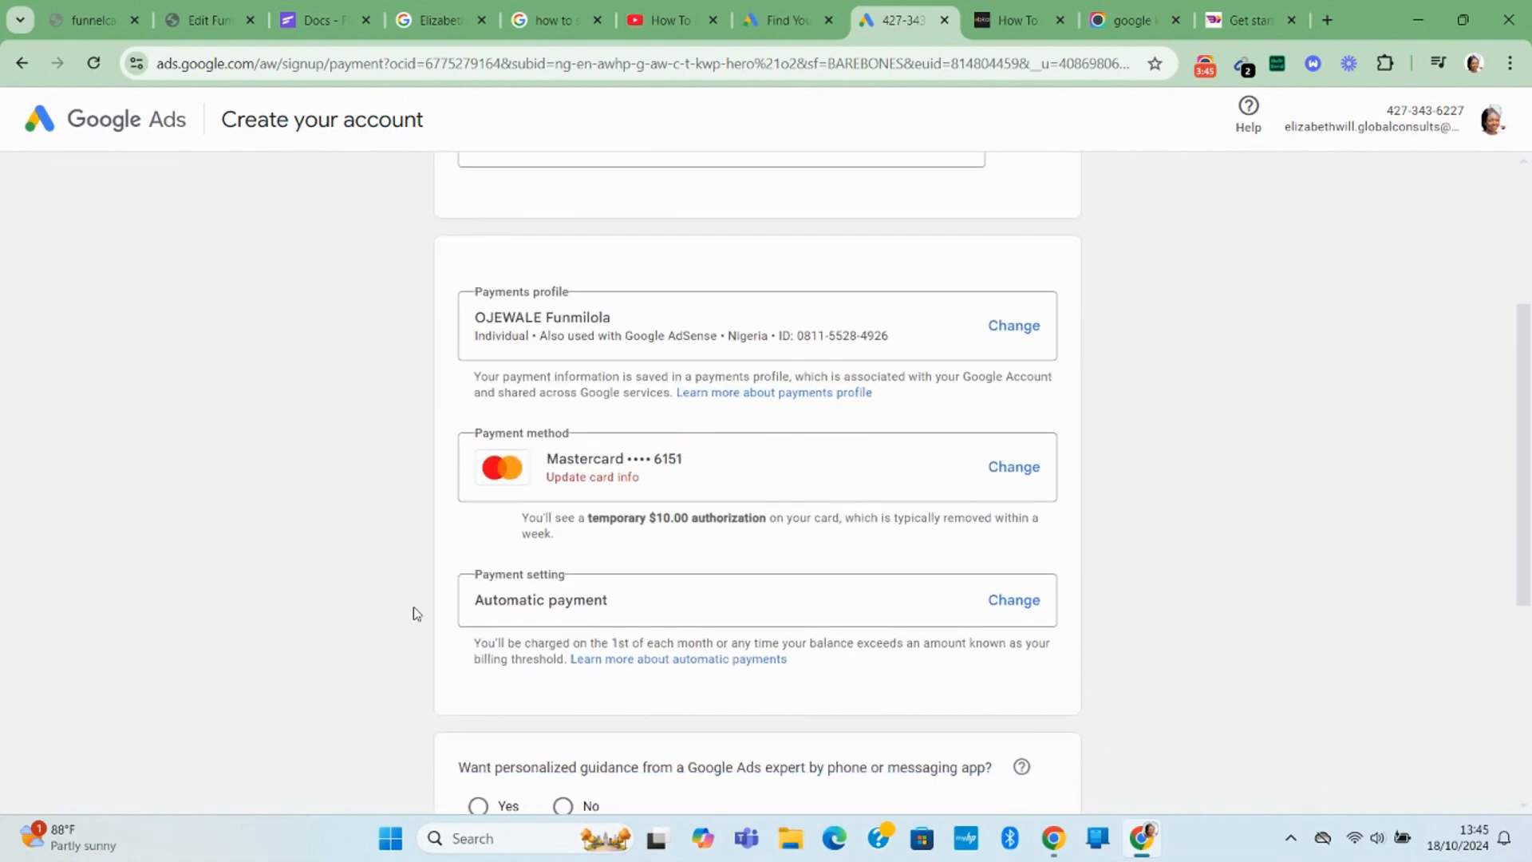
scroll(992, 445, "up", 1)
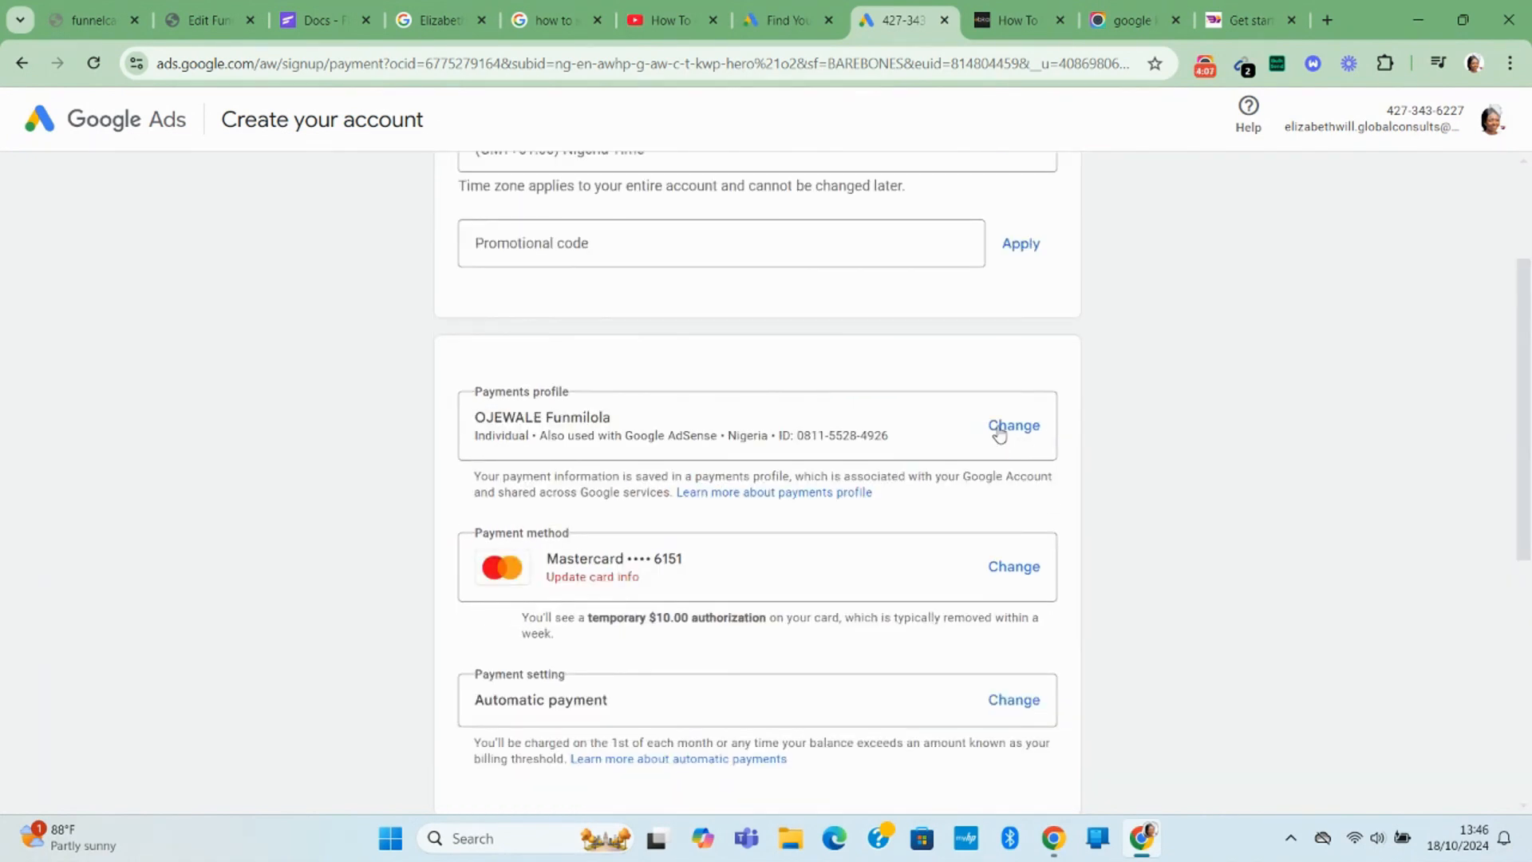
Keep the existing payments profile and add a new Visa card as the payment method.
left_click(1000, 433)
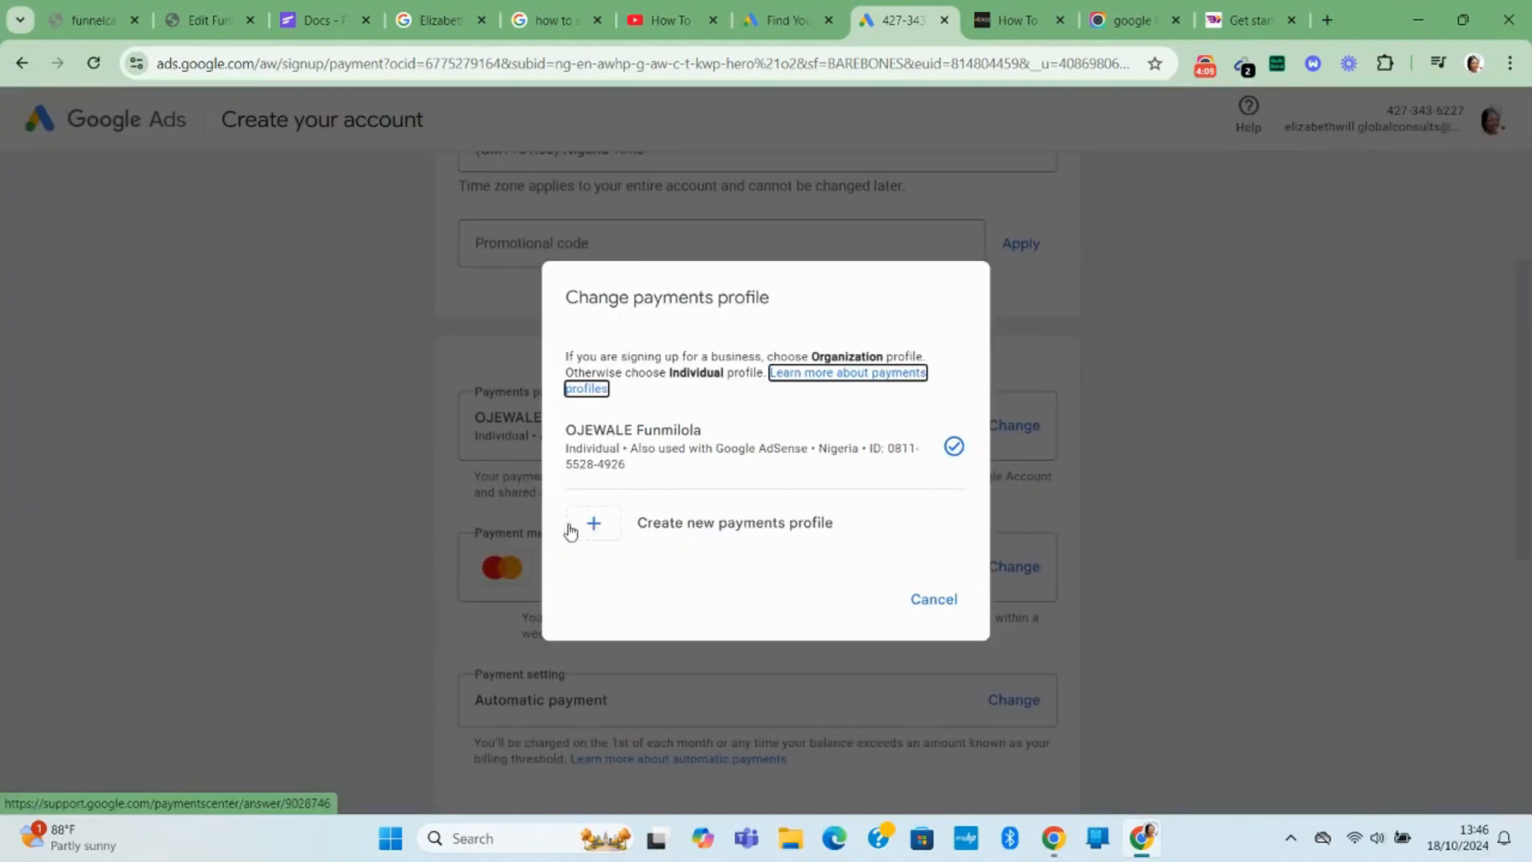
left_click(606, 532)
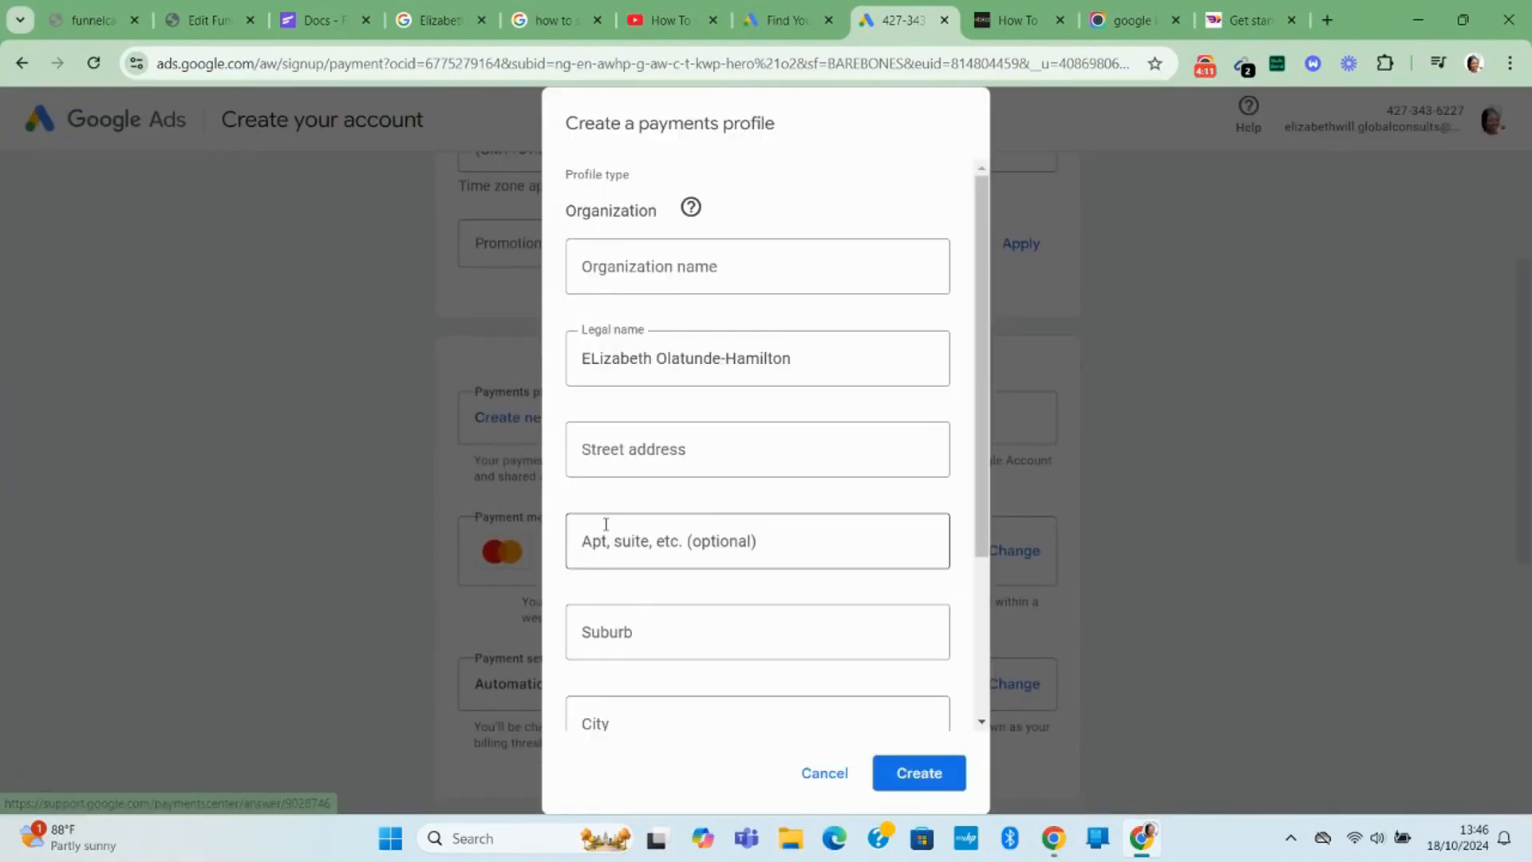
scroll(647, 463, "down", 3)
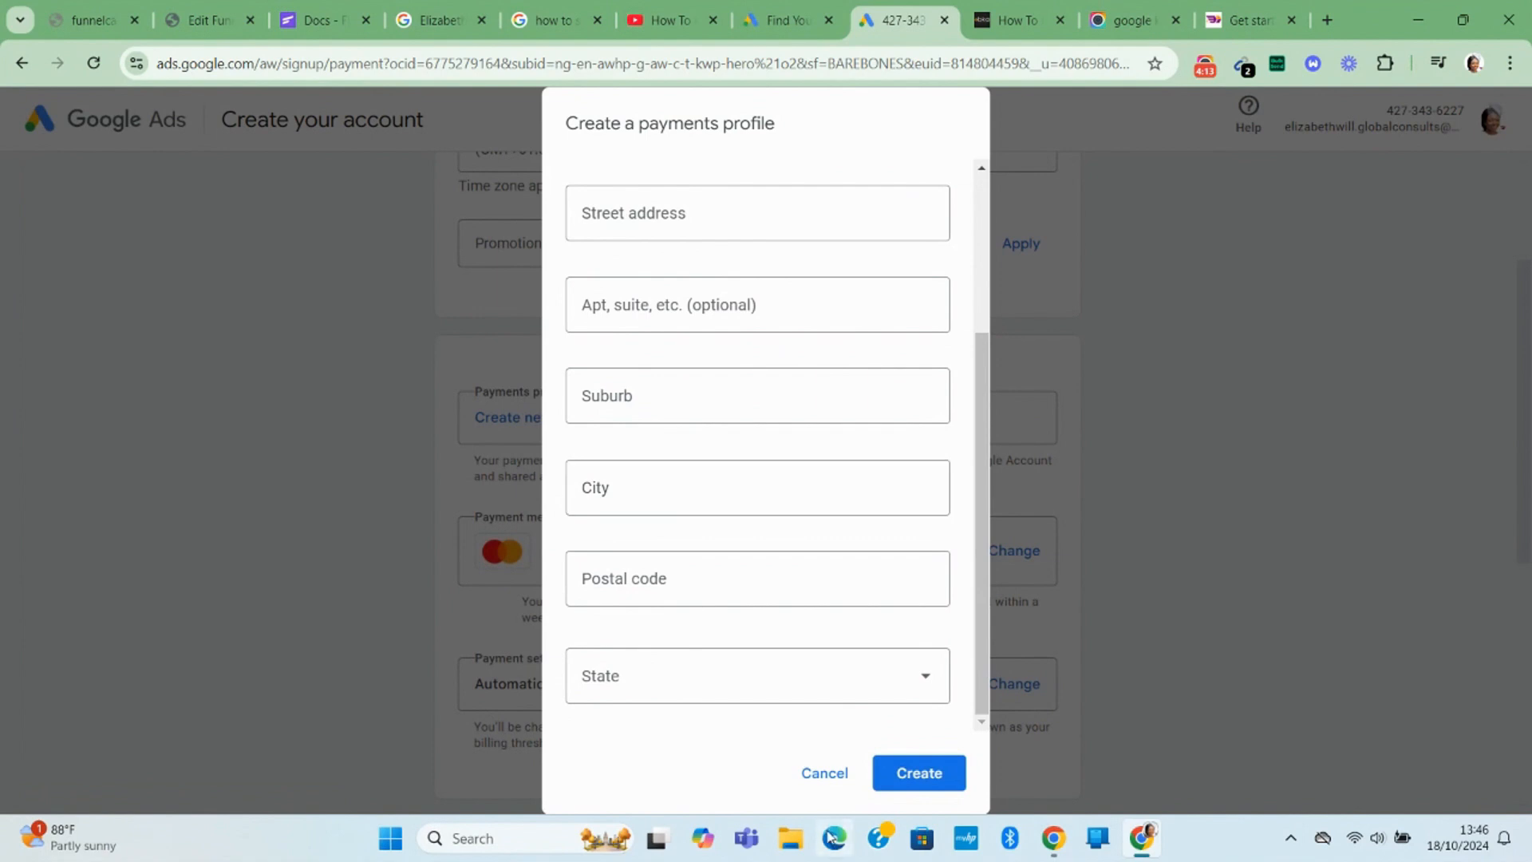
left_click(822, 773)
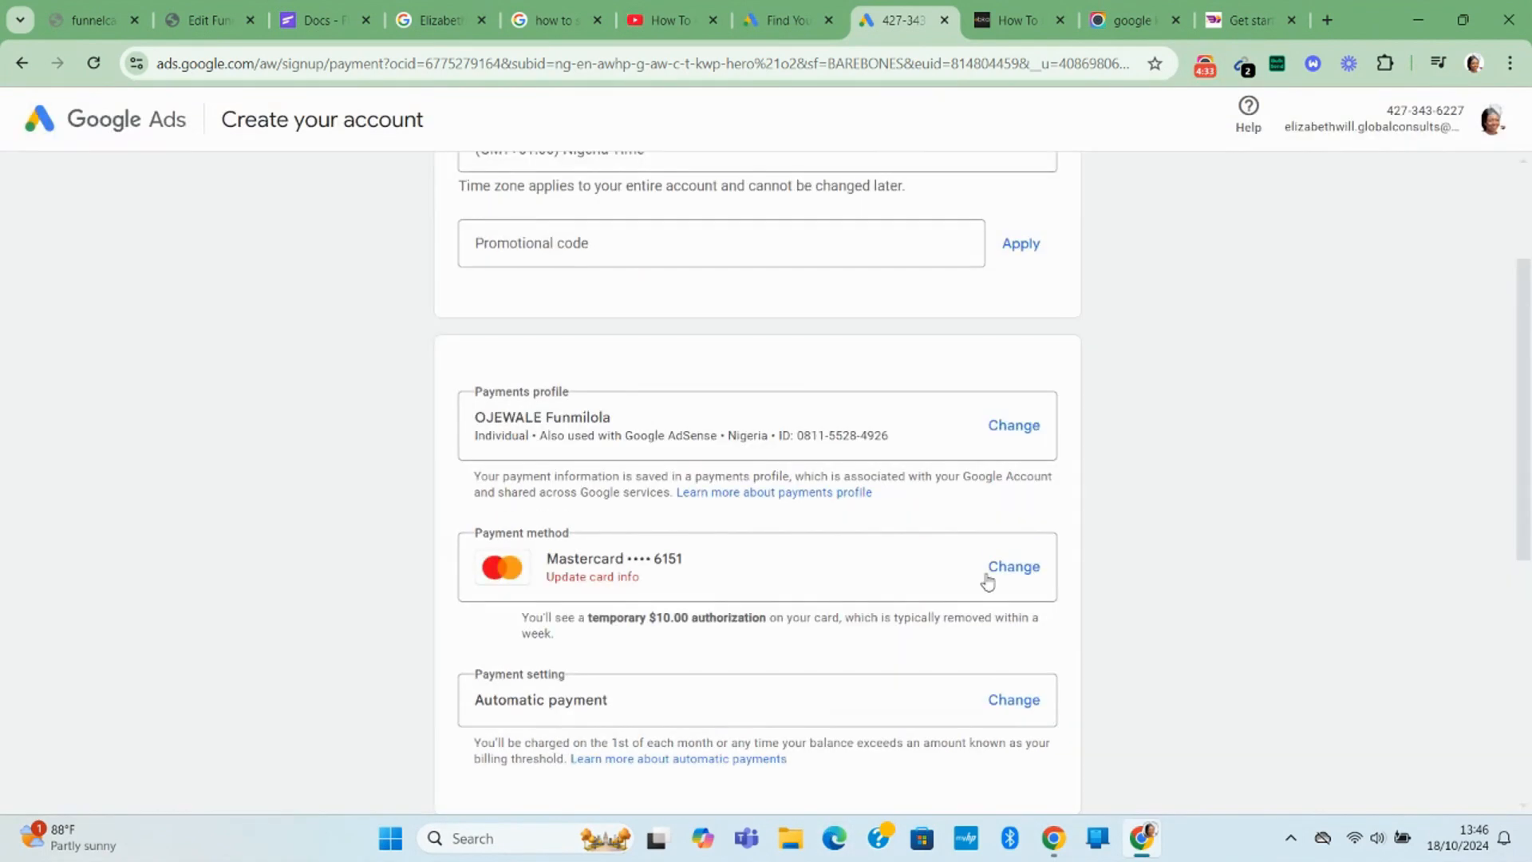
left_click(1010, 579)
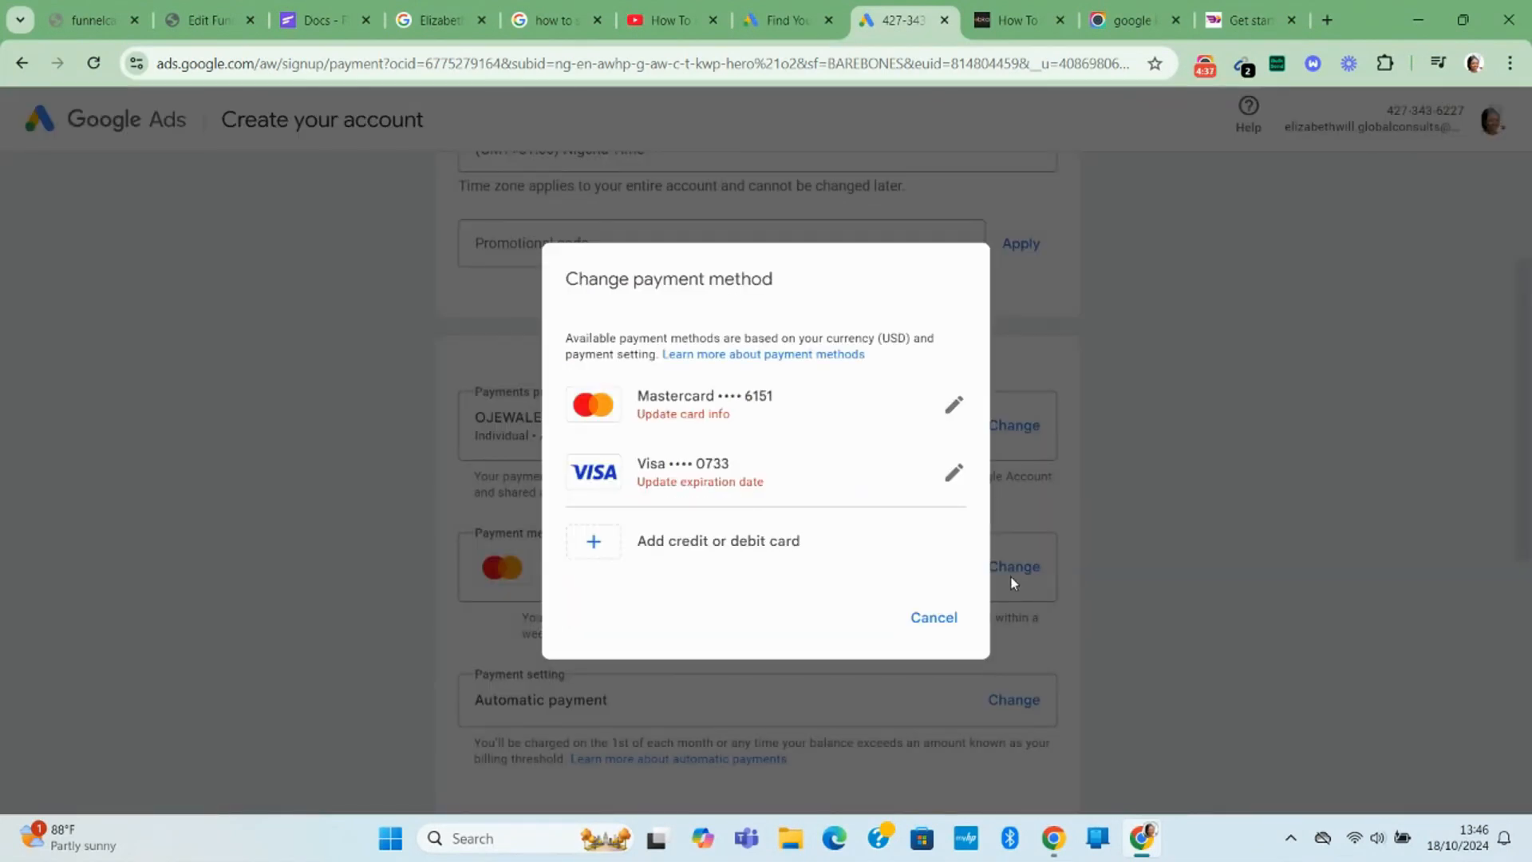
left_click(689, 329)
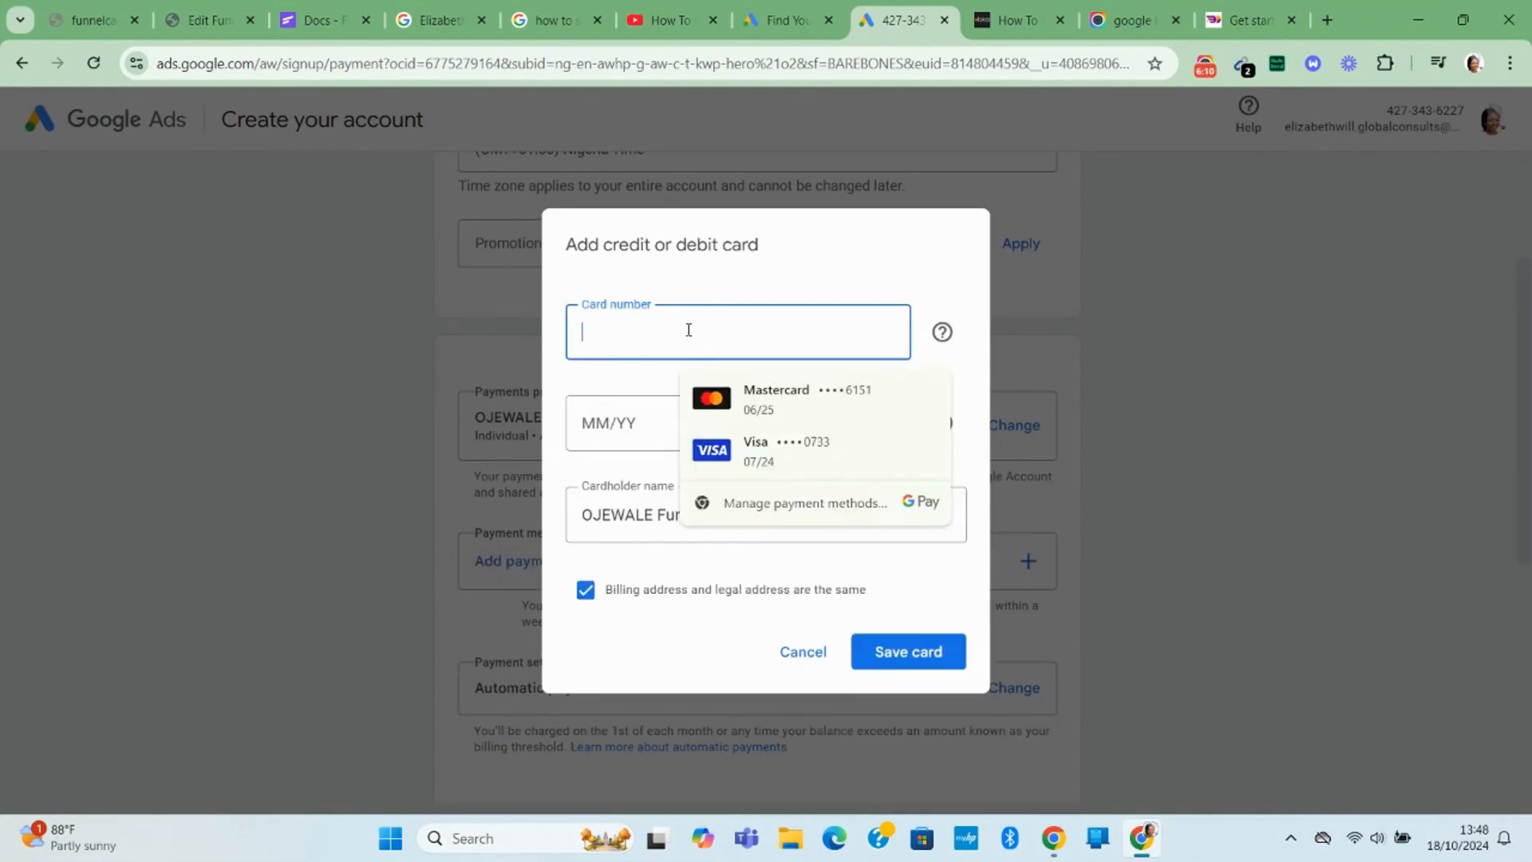
type("4173 9")
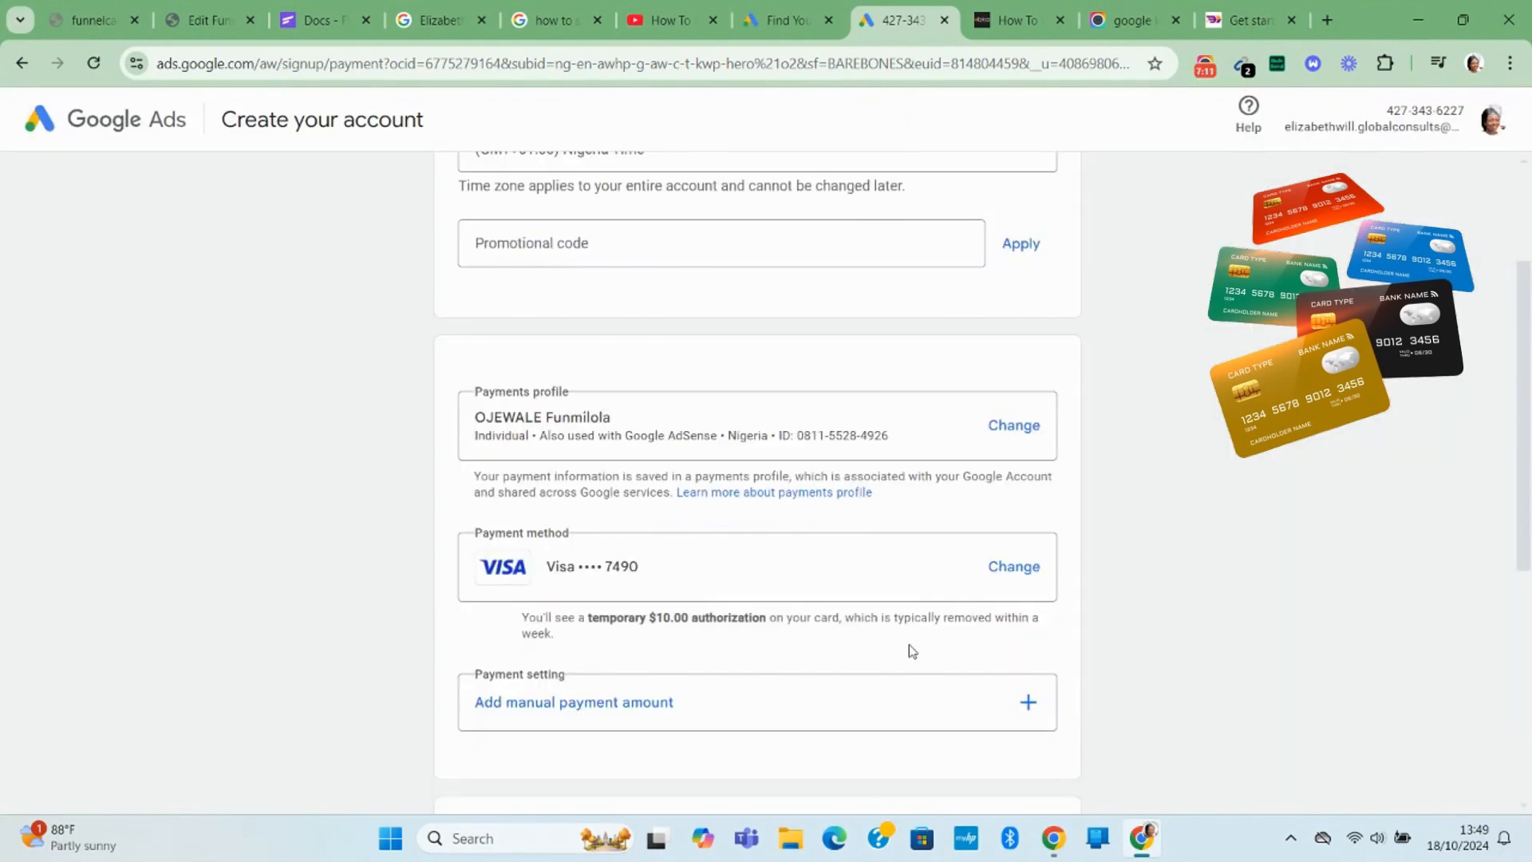
Answer No to expert guidance and email tips, then submit the account setup form.
scroll(907, 648, "down", 1)
scroll(626, 602, "down", 1)
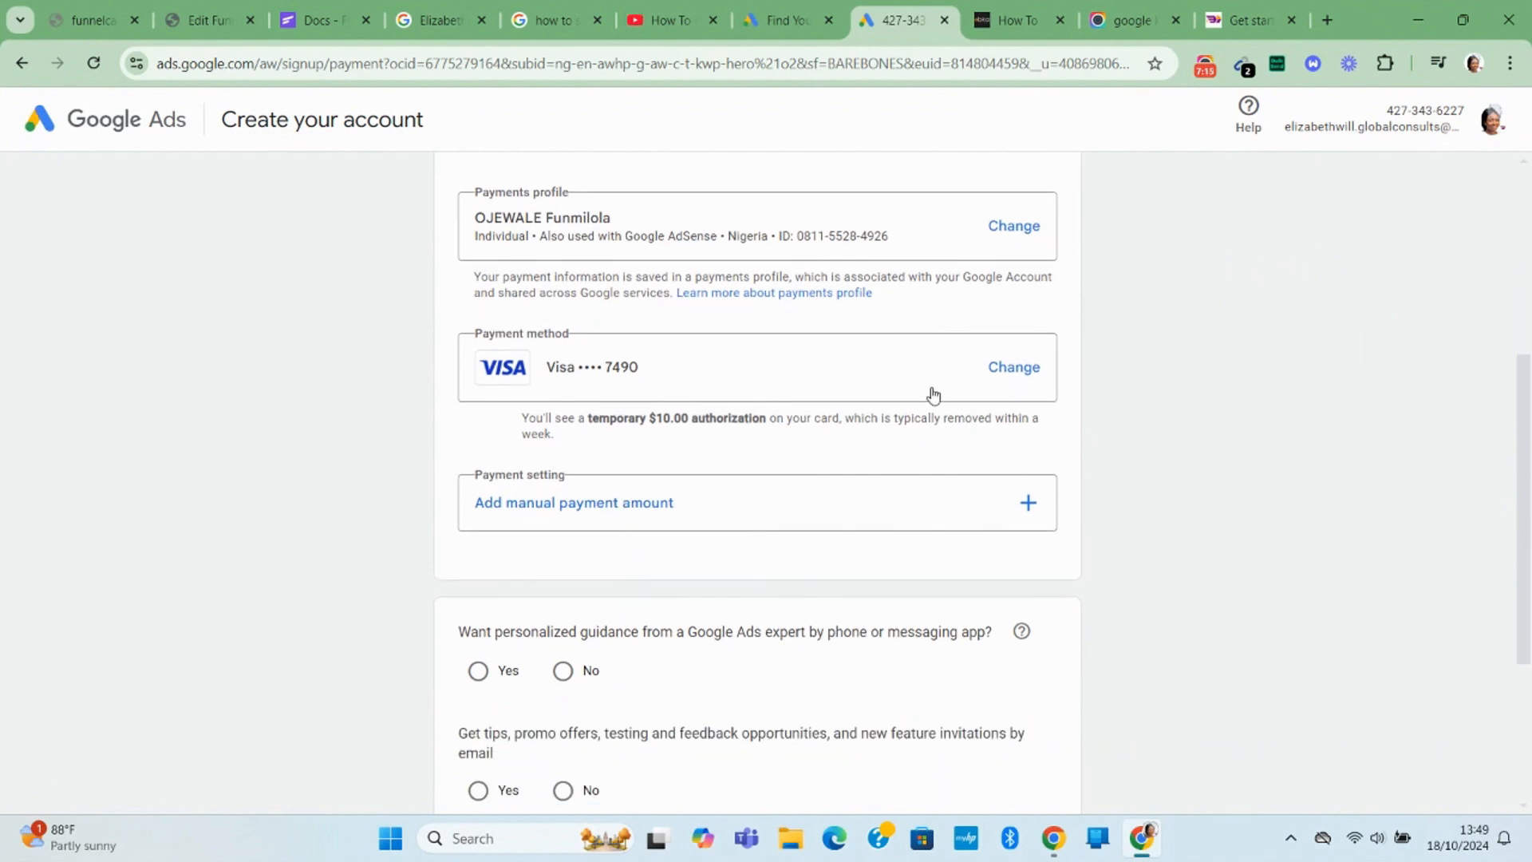
scroll(900, 479, "down", 1)
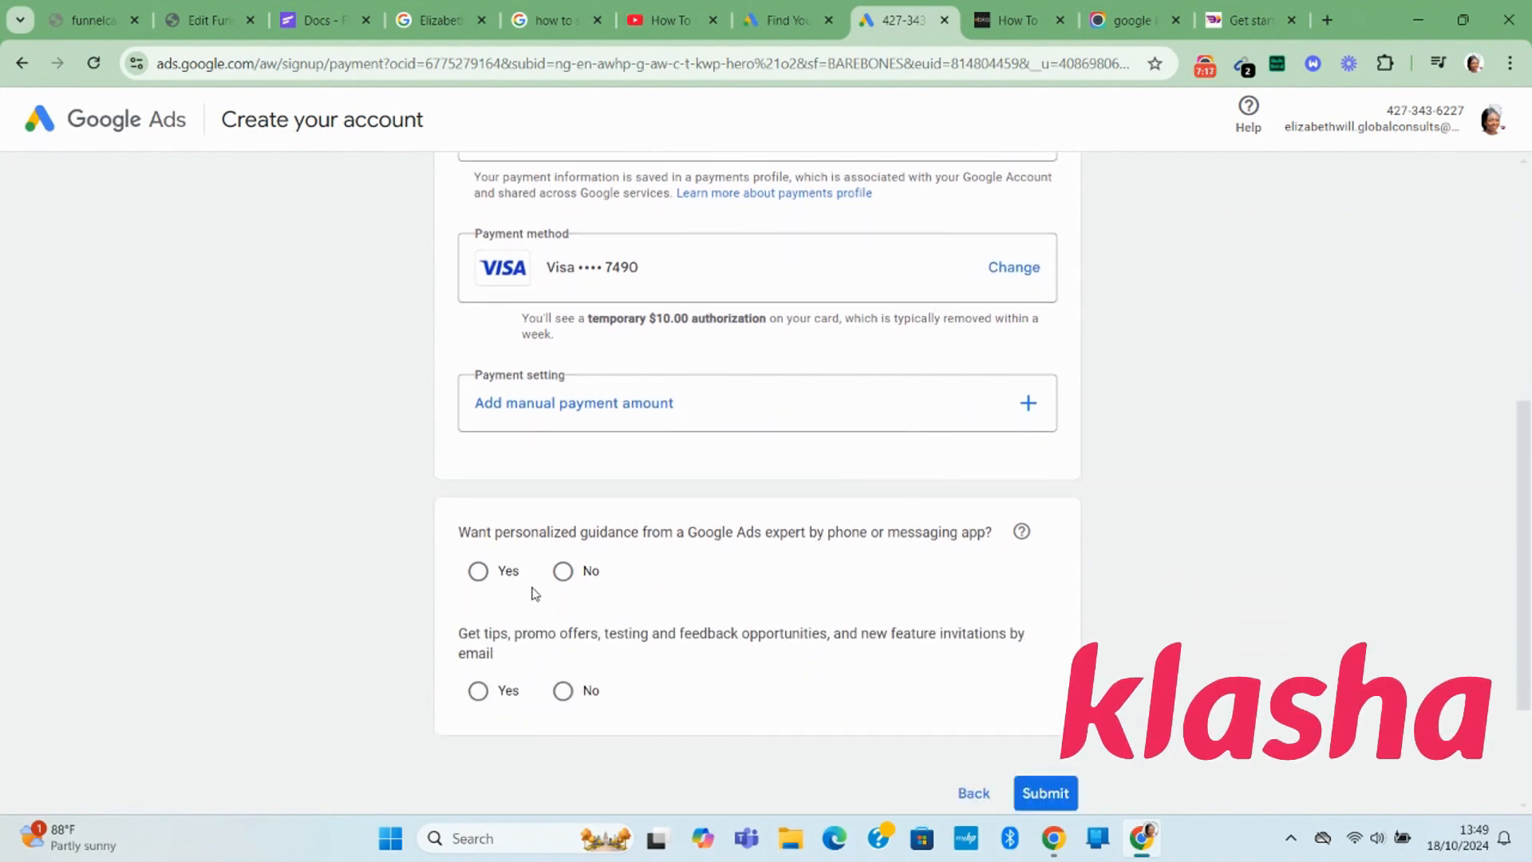
left_click(564, 571)
left_click(564, 691)
left_click(1046, 793)
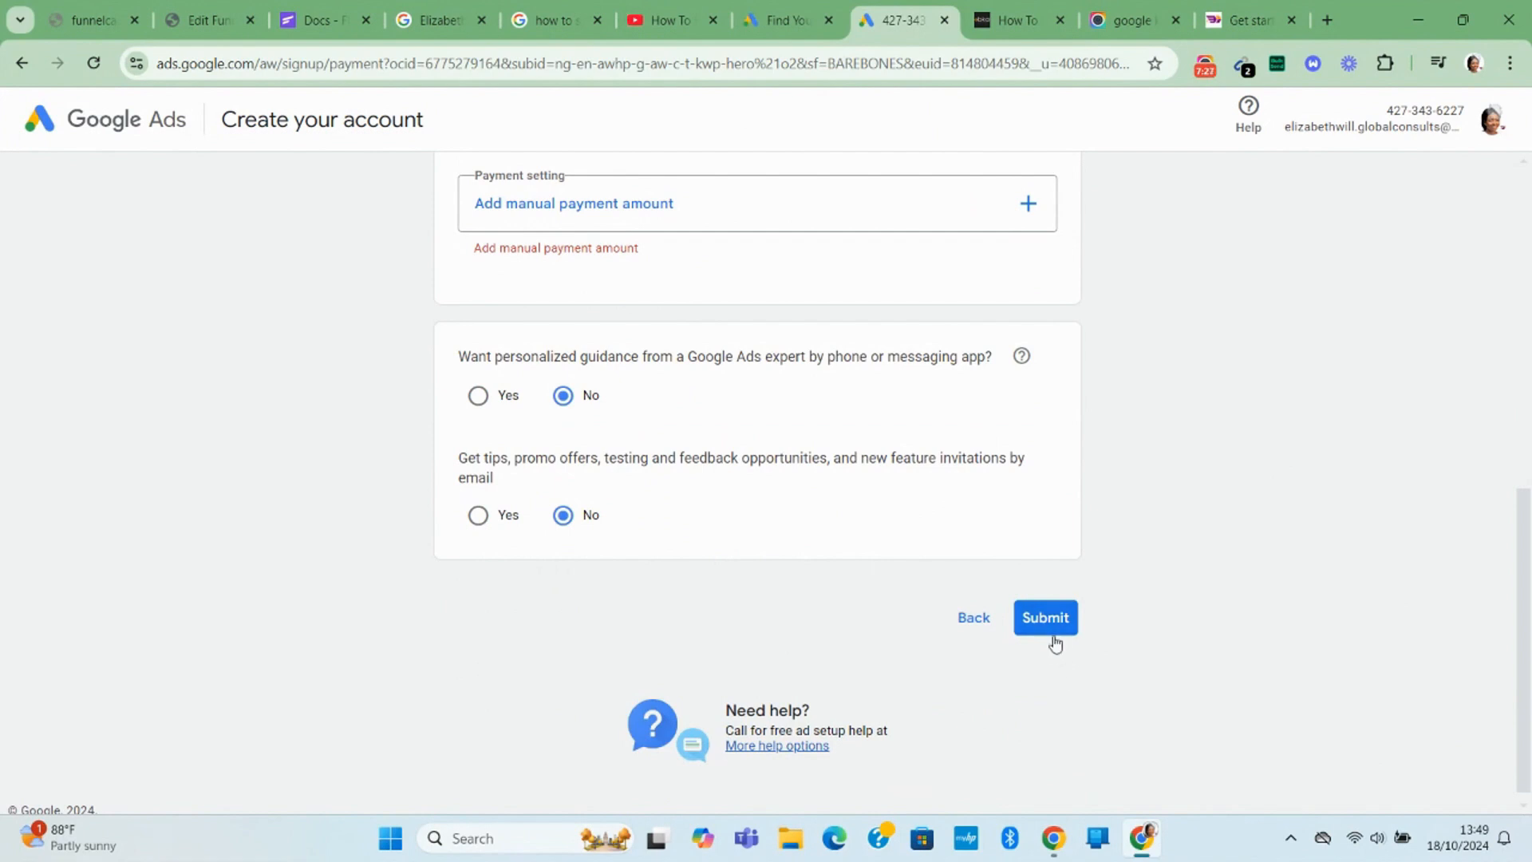
Switch billing to a $10 manual payment amount and resubmit to create the account.
scroll(870, 517, "up", 1)
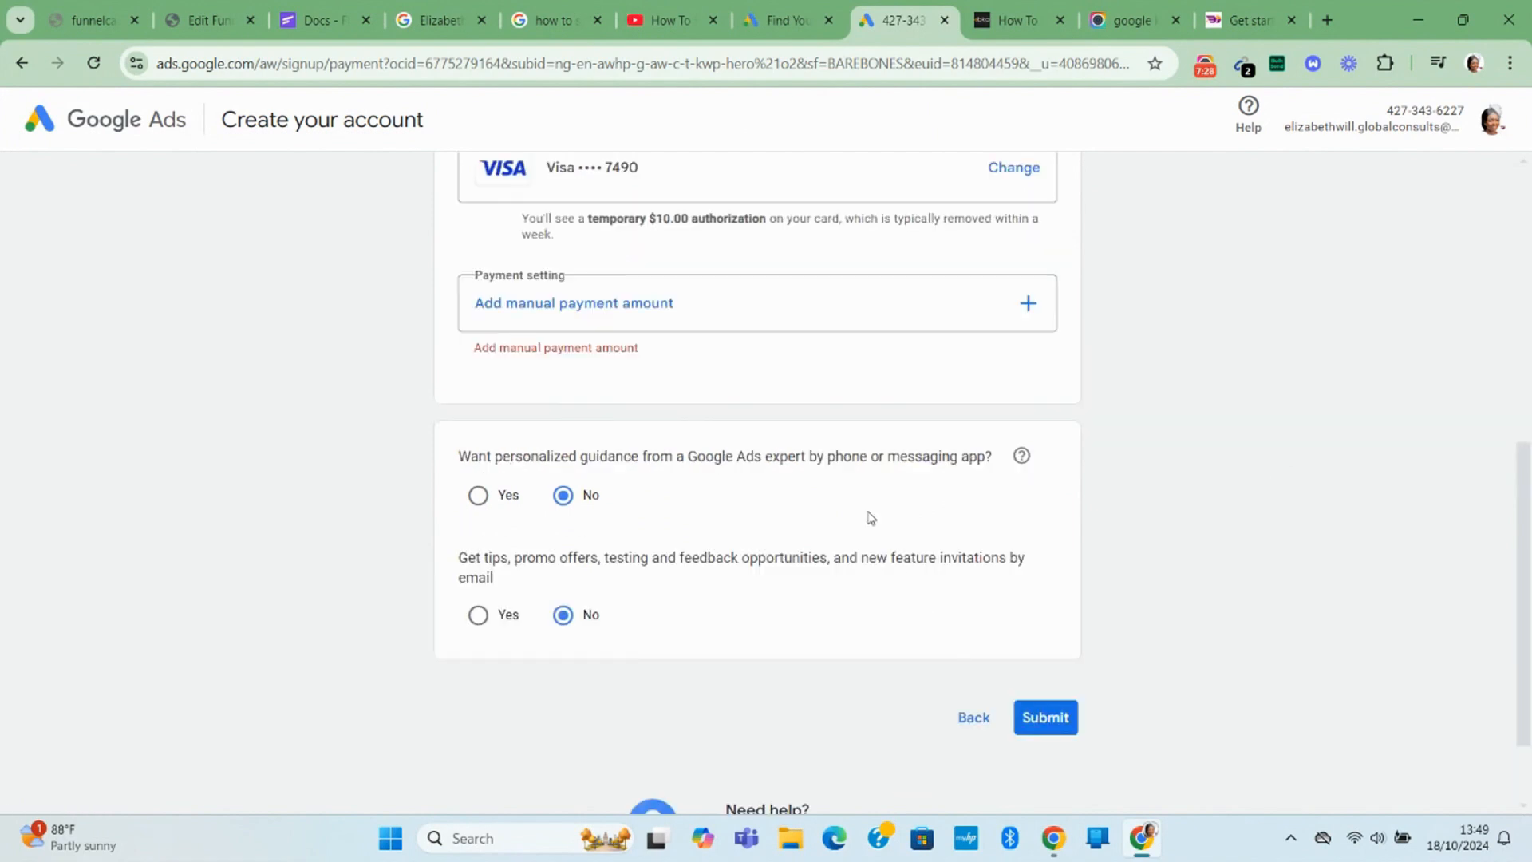
left_click(709, 316)
left_click(657, 486)
type("10")
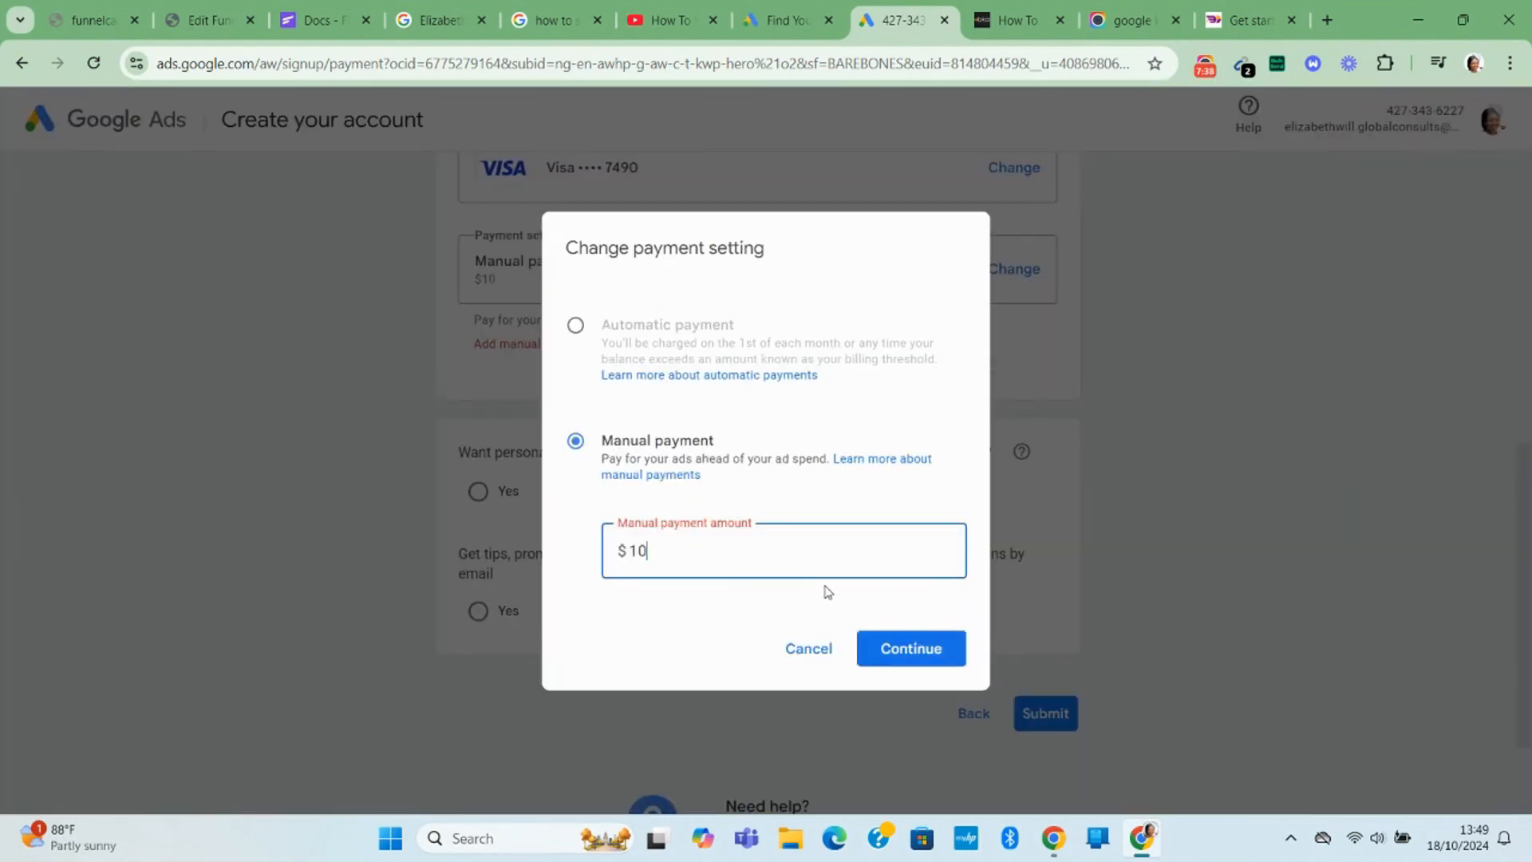
left_click(945, 652)
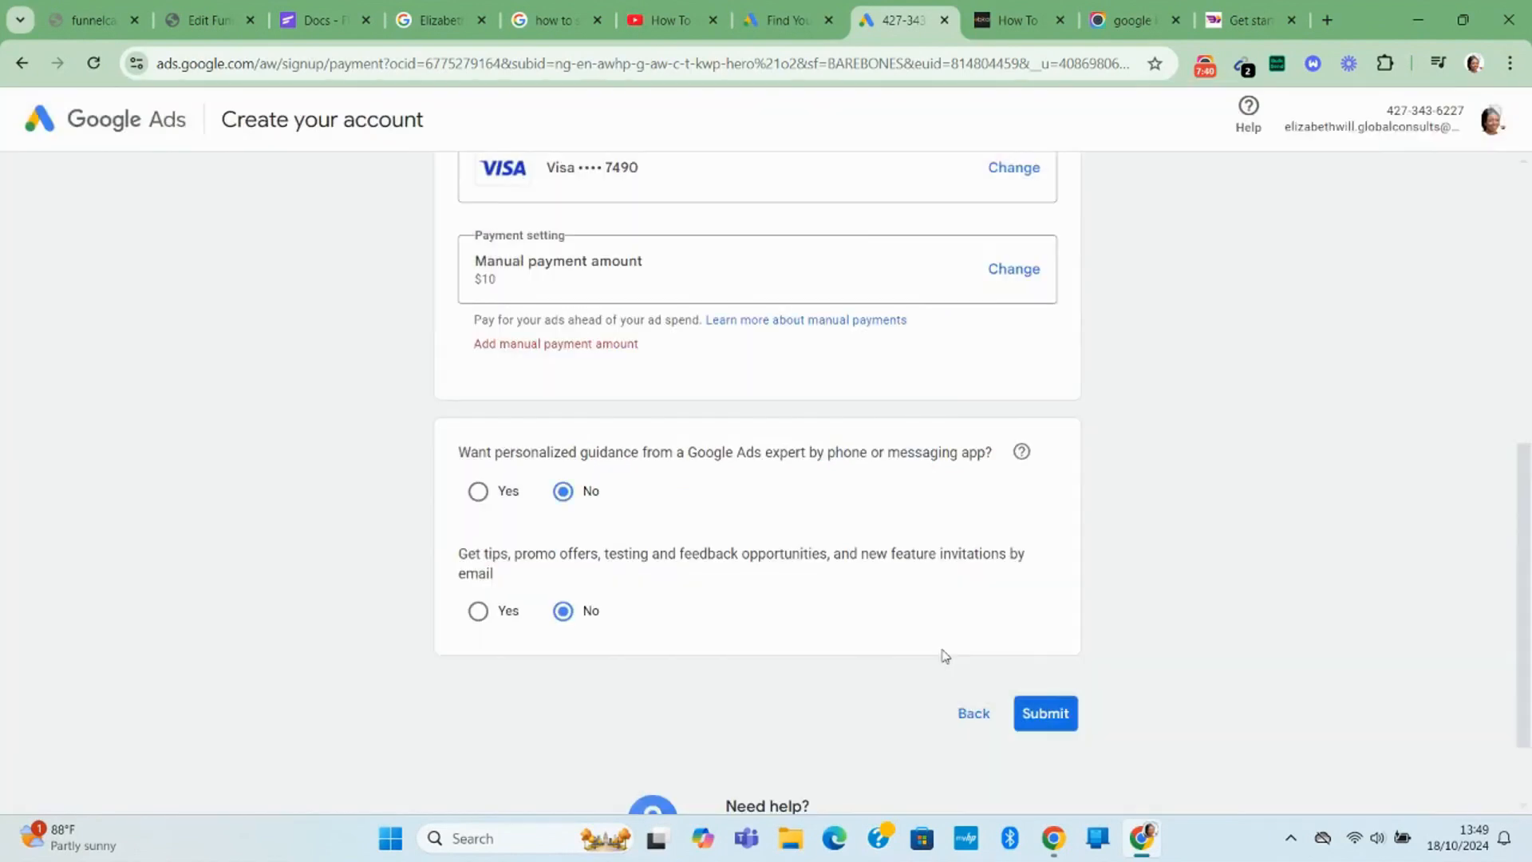
left_click(1044, 712)
scroll(787, 622, "up", 2)
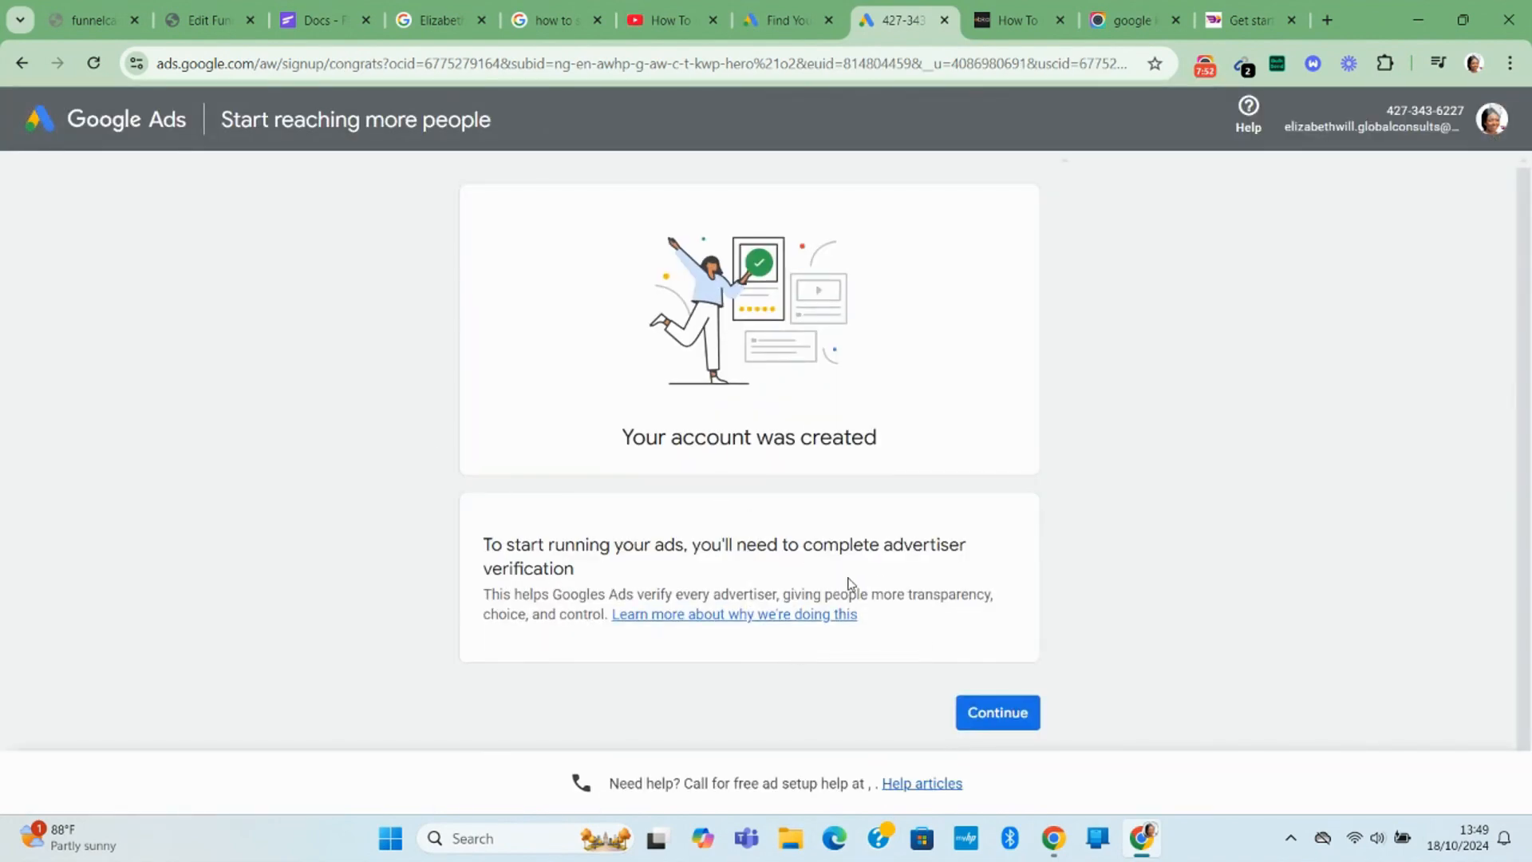
Start advertiser verification, answering Yes to advertising agency and choosing to verify My agency.
left_click(990, 713)
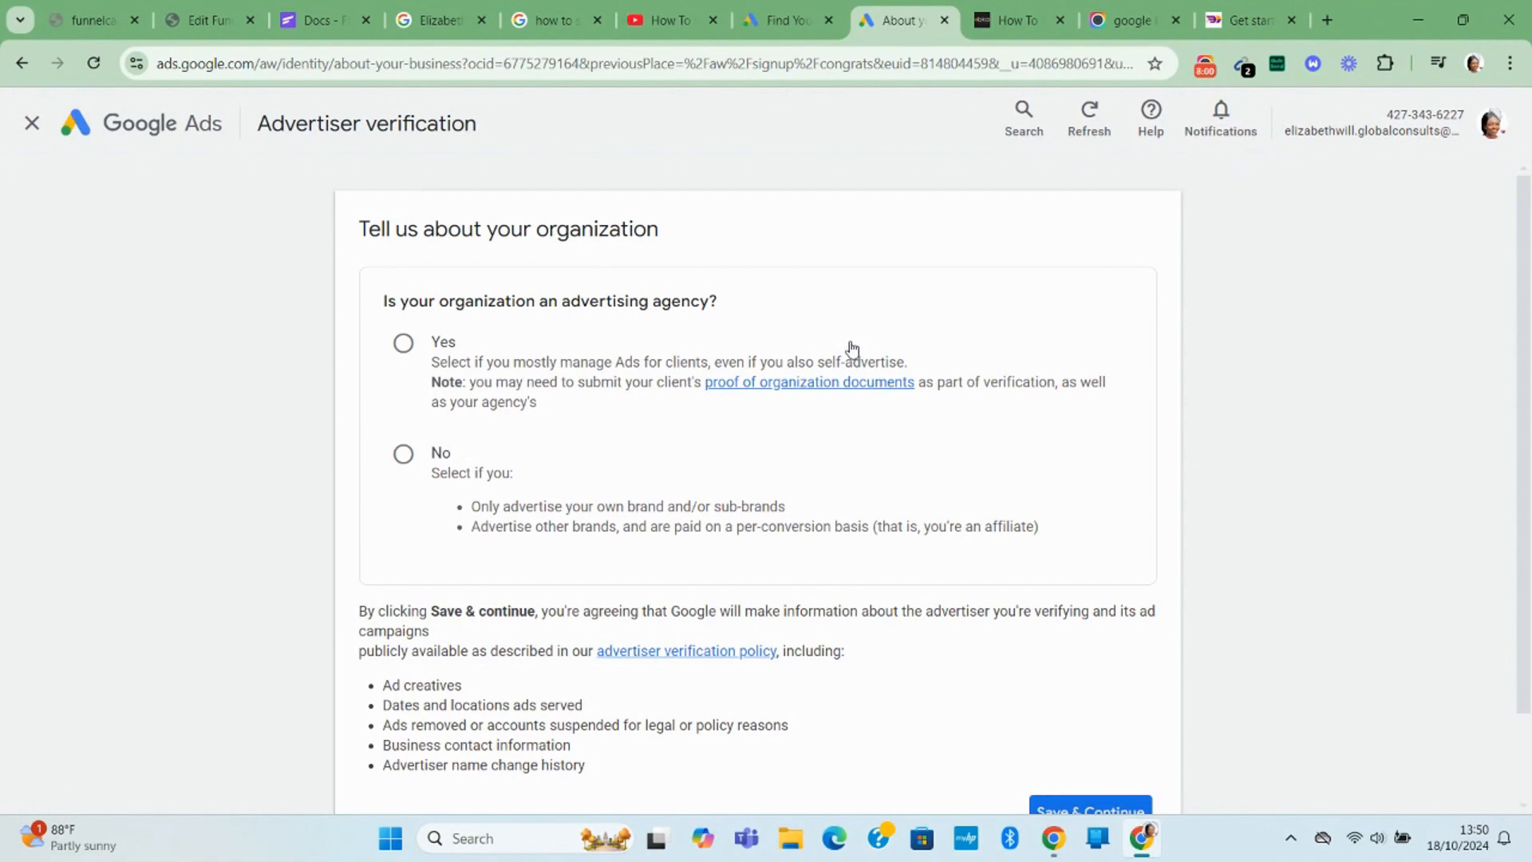
left_click(404, 344)
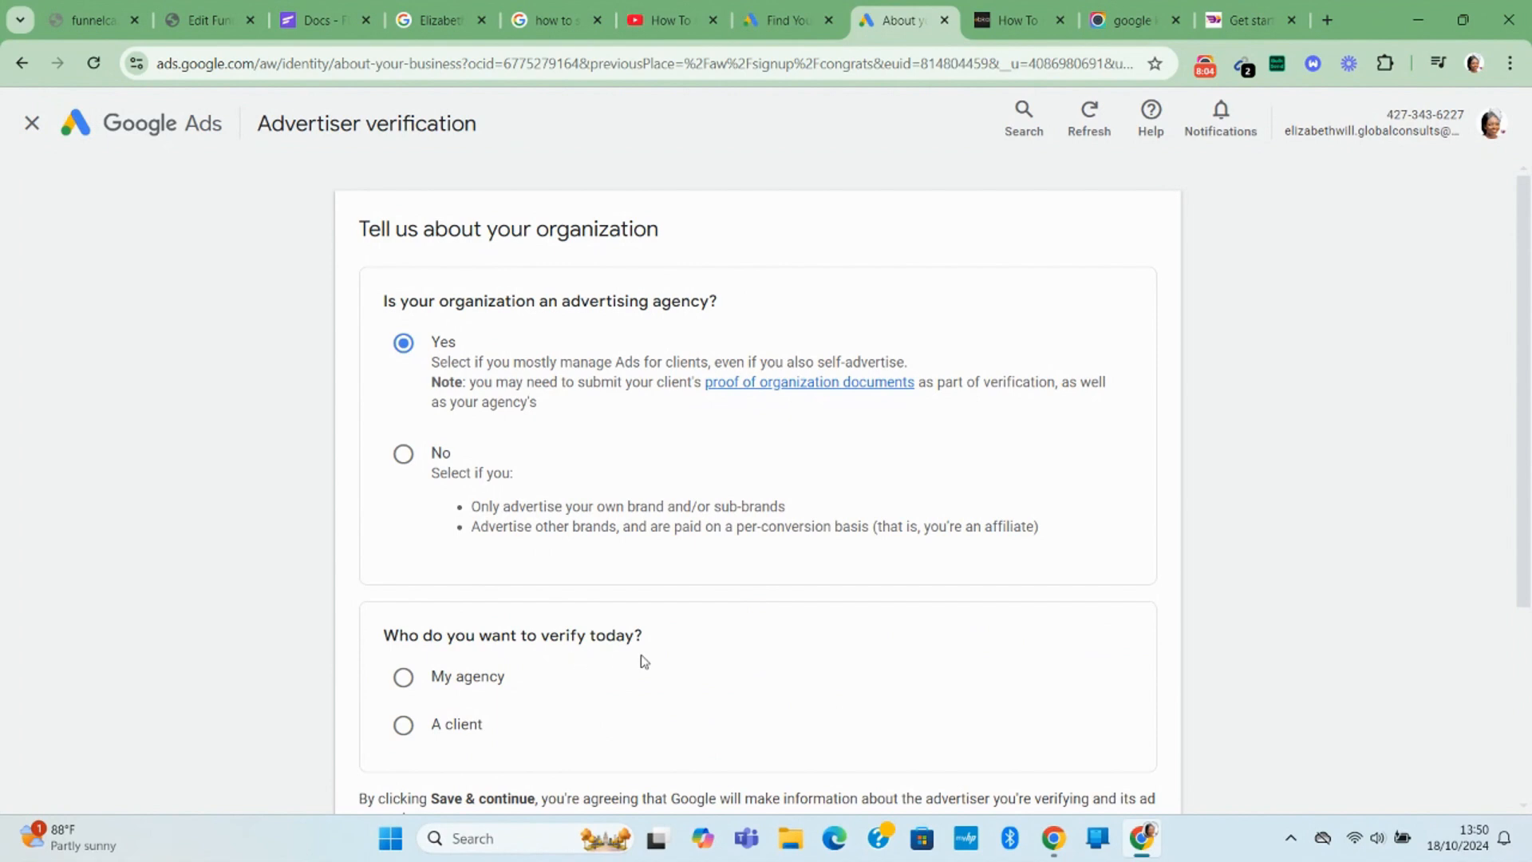
left_click(480, 676)
scroll(492, 664, "down", 3)
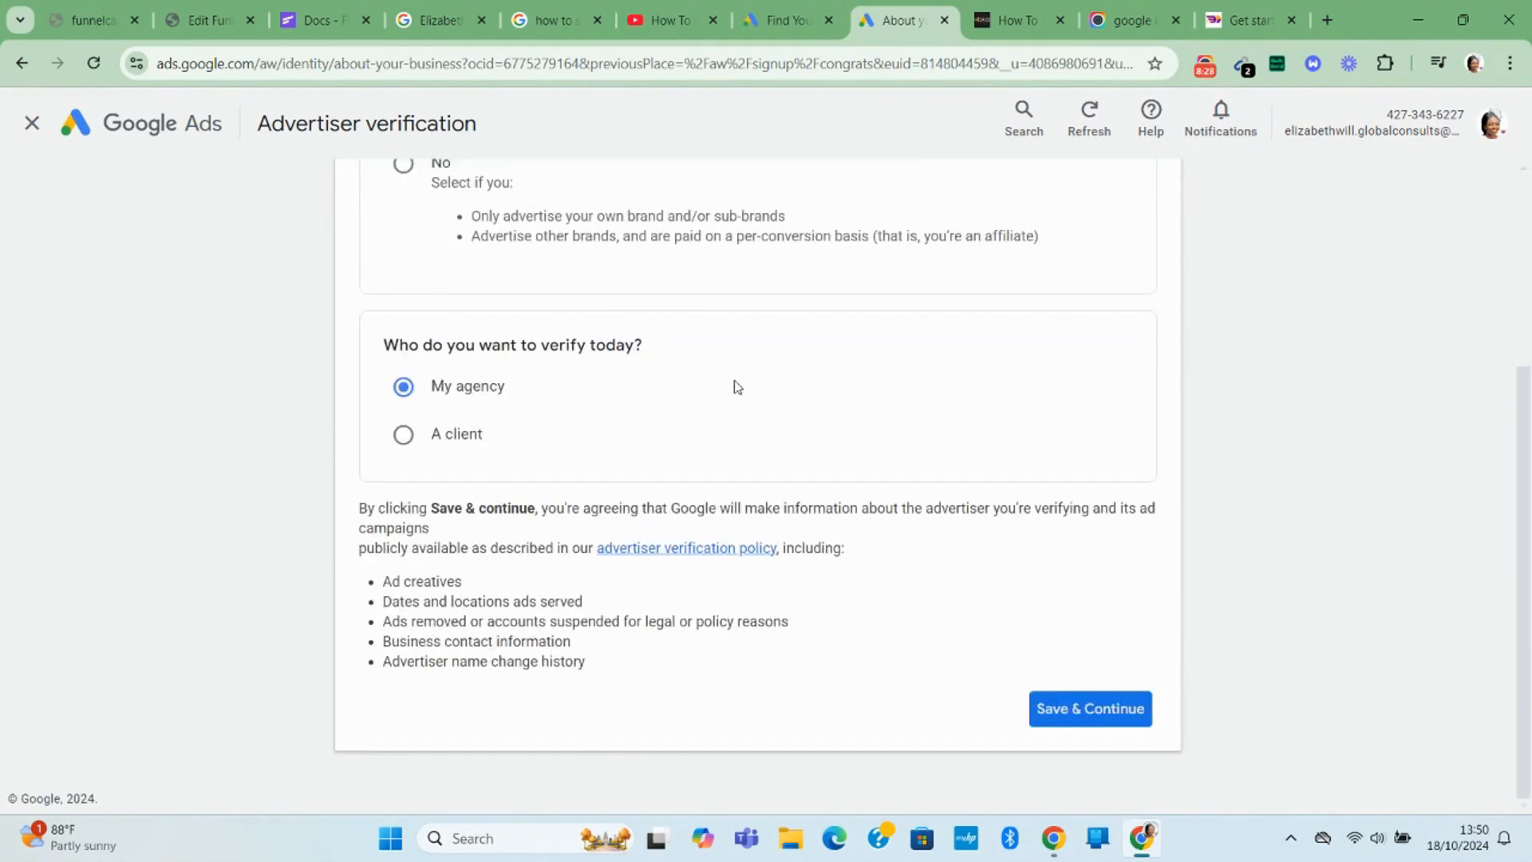
left_click(1100, 712)
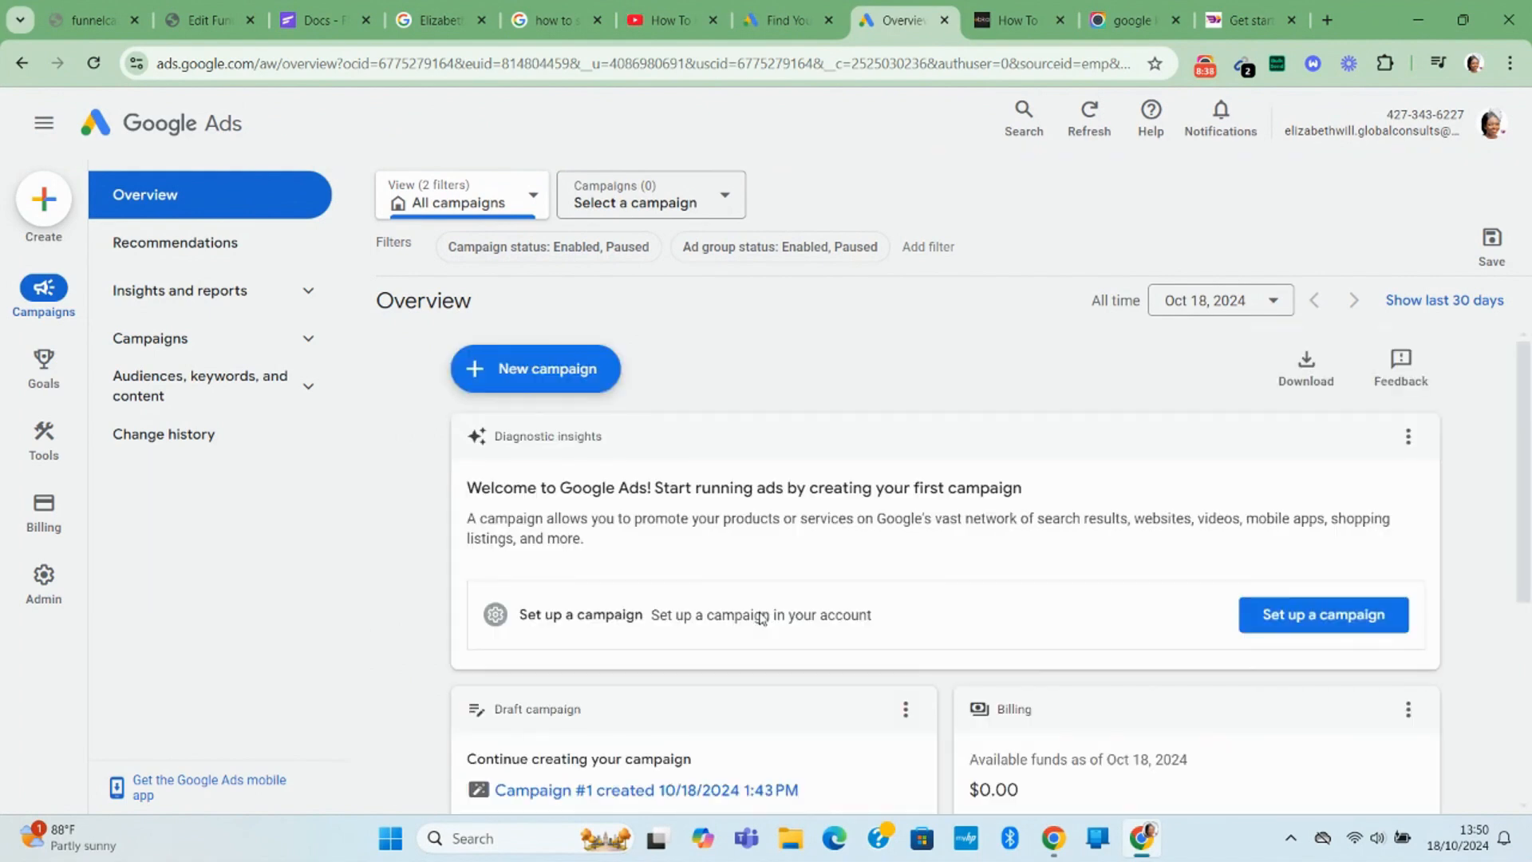
Remove the unfinished Campaign #1 draft from the Overview and confirm the removal.
scroll(762, 619, "down", 4)
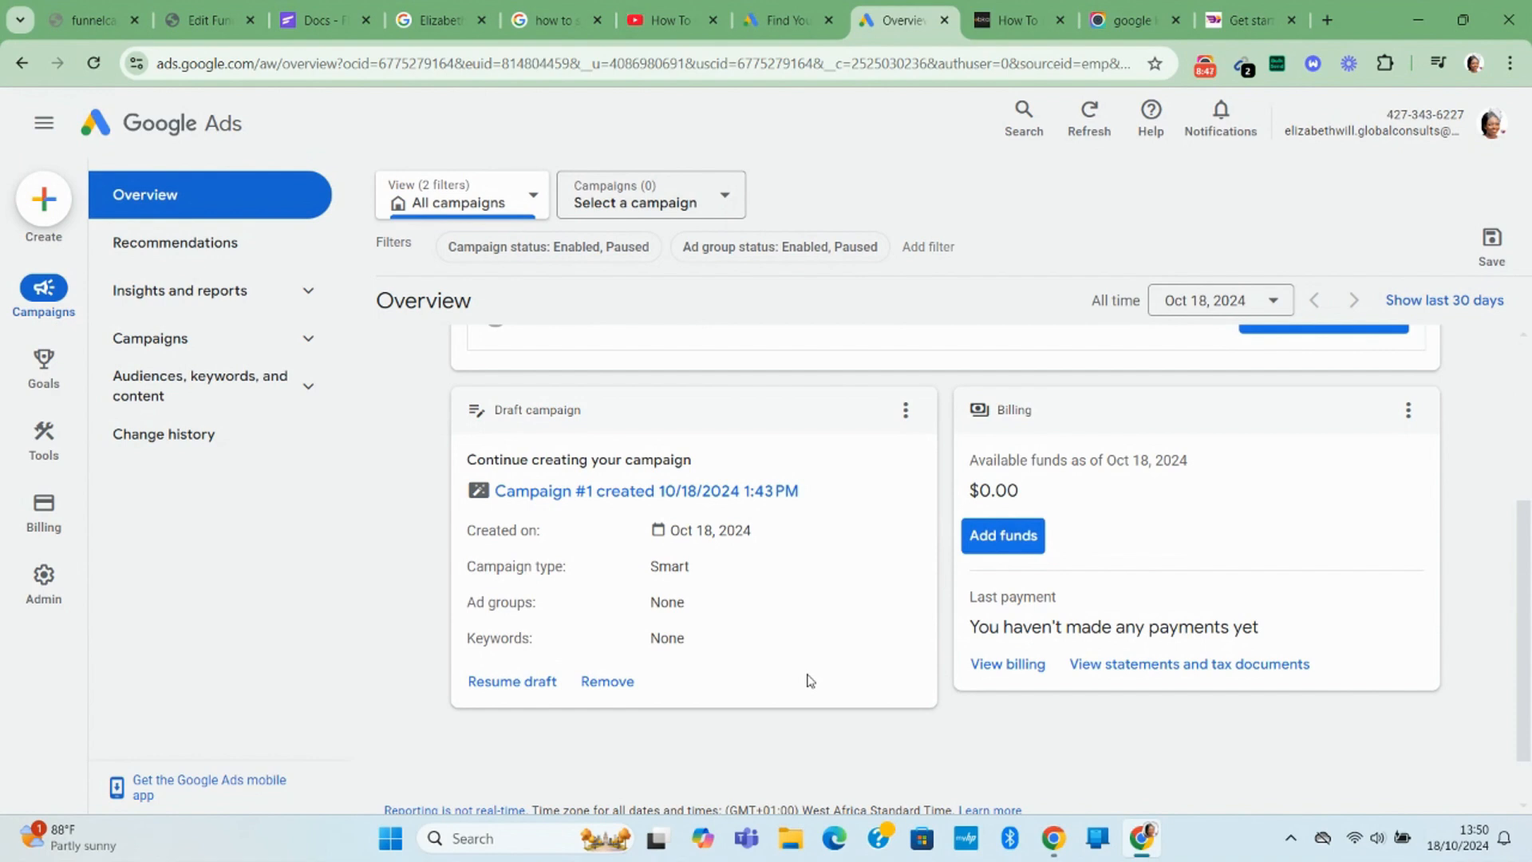
left_click(608, 682)
left_click(917, 485)
mouse_move(67, 384)
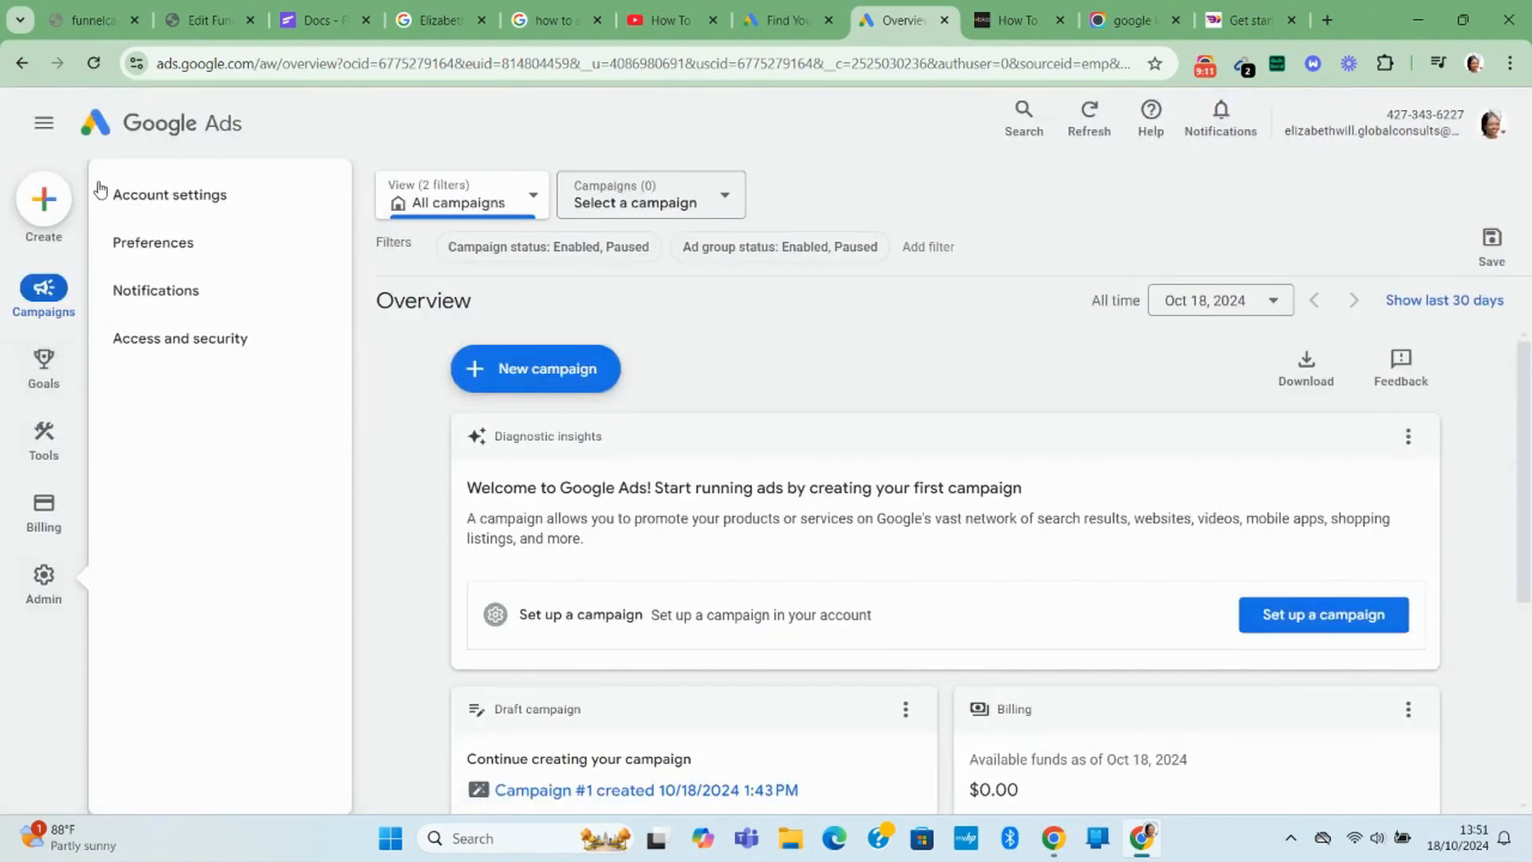
Launch Keyword Planner from its information page and dismiss the features guide and updates notice.
left_click(778, 11)
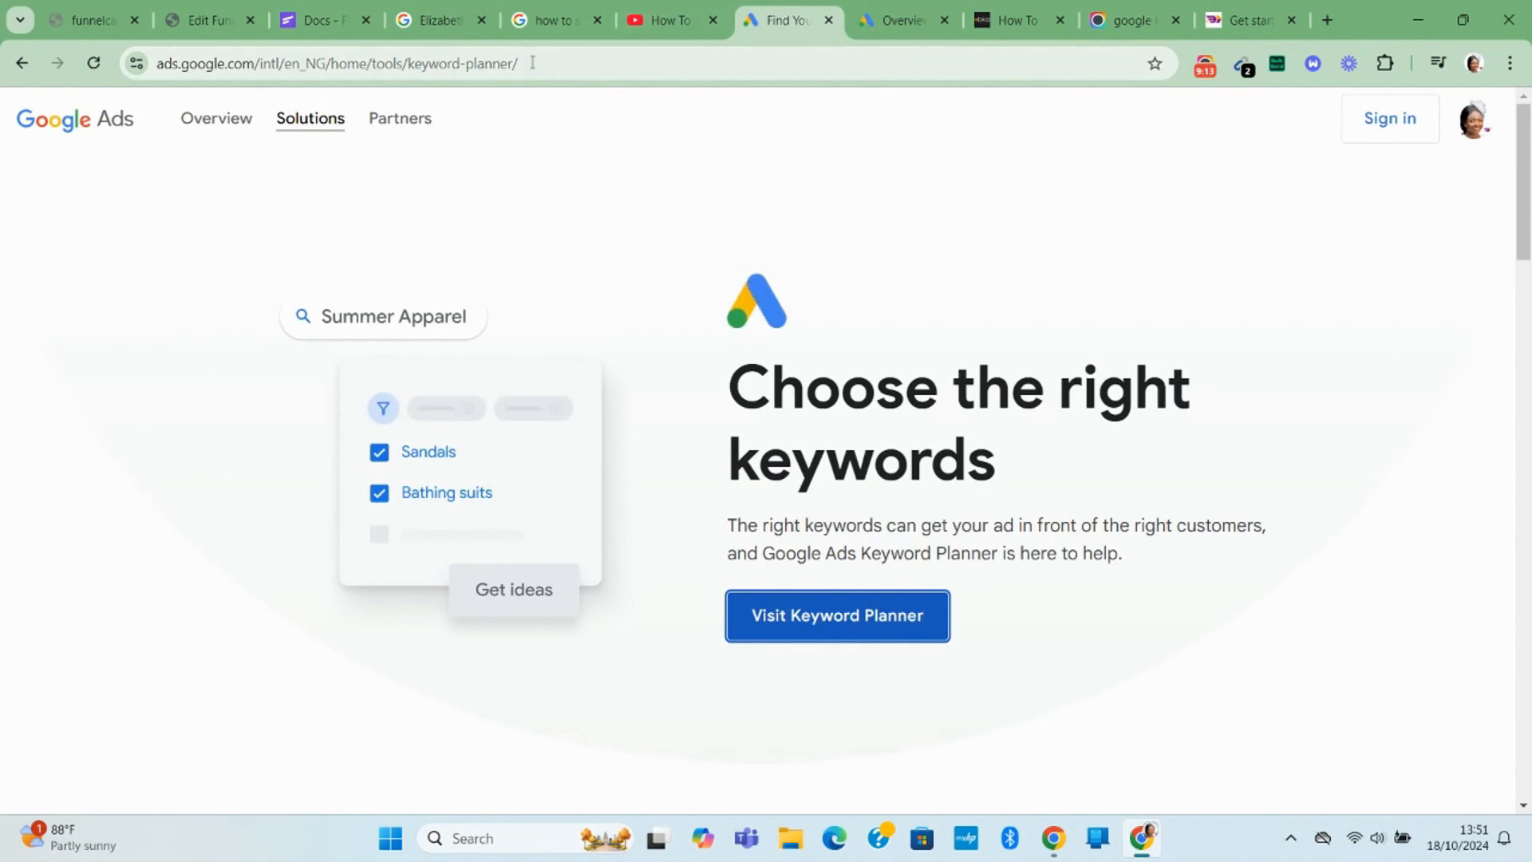
left_click(874, 629)
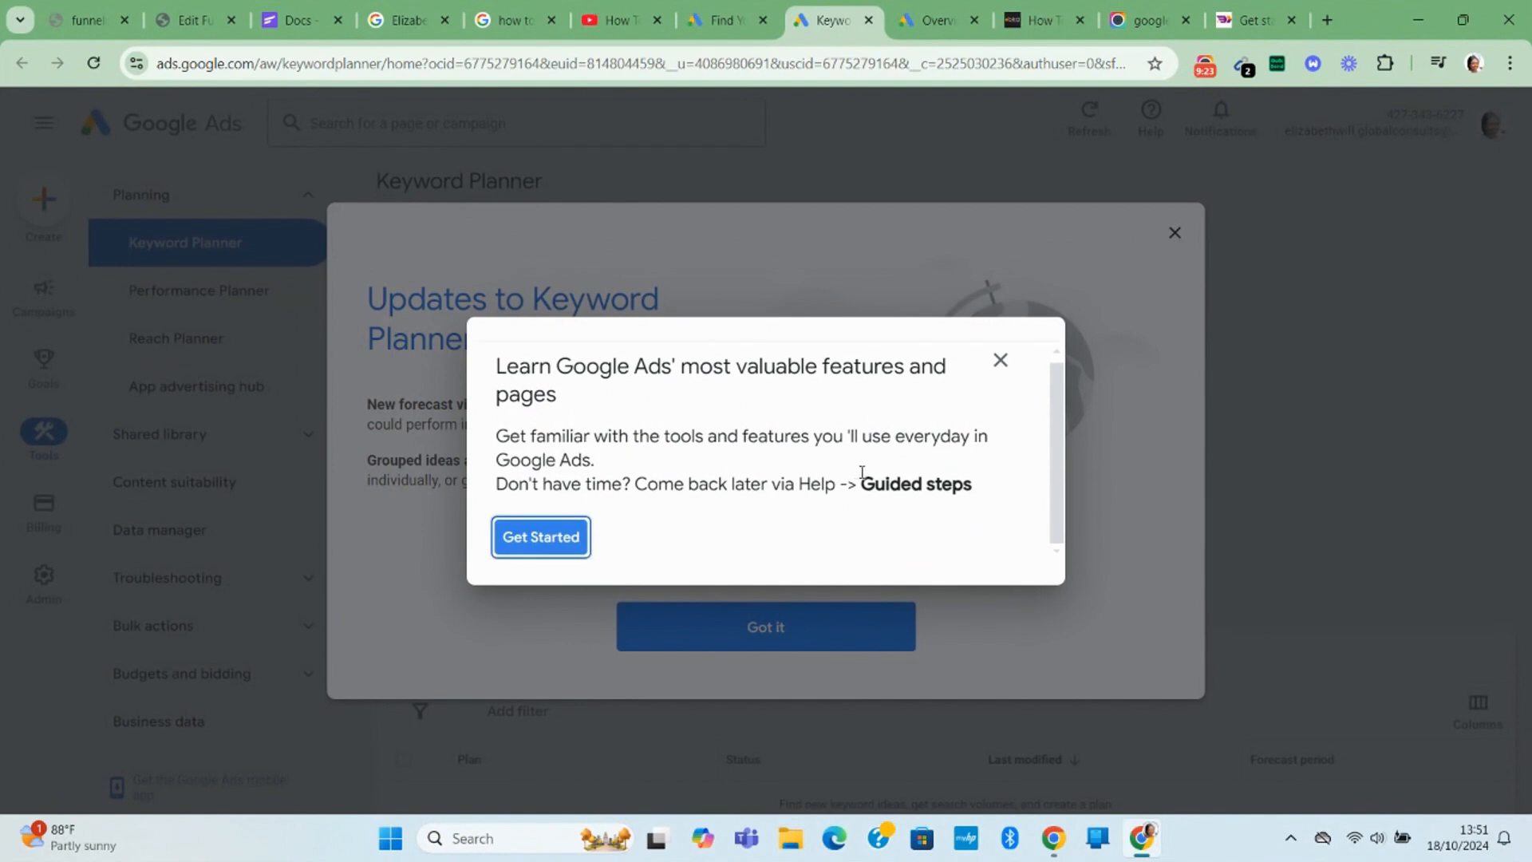
left_click(999, 361)
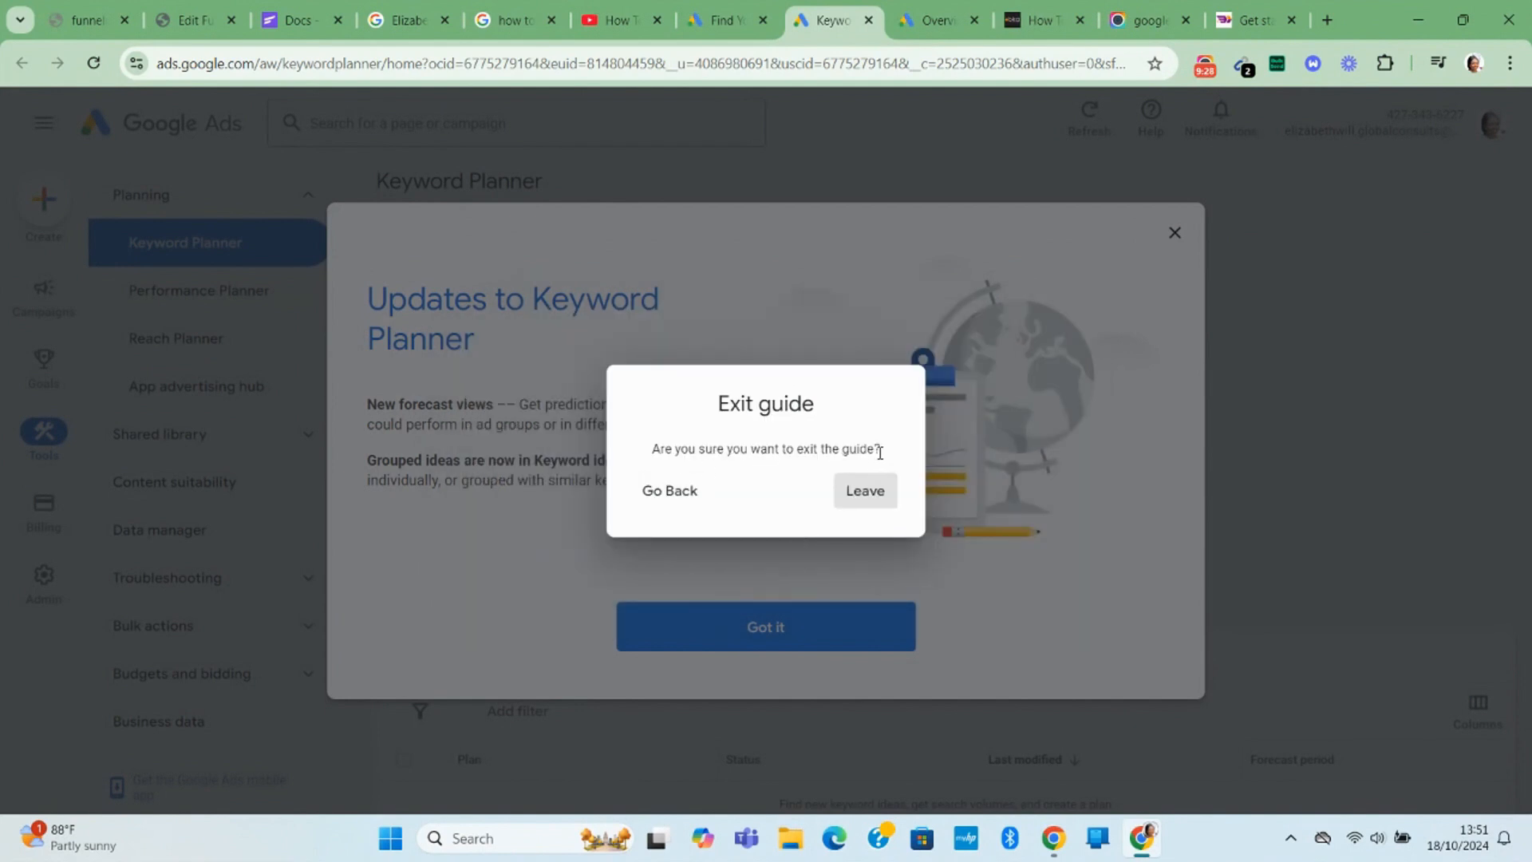
left_click(856, 505)
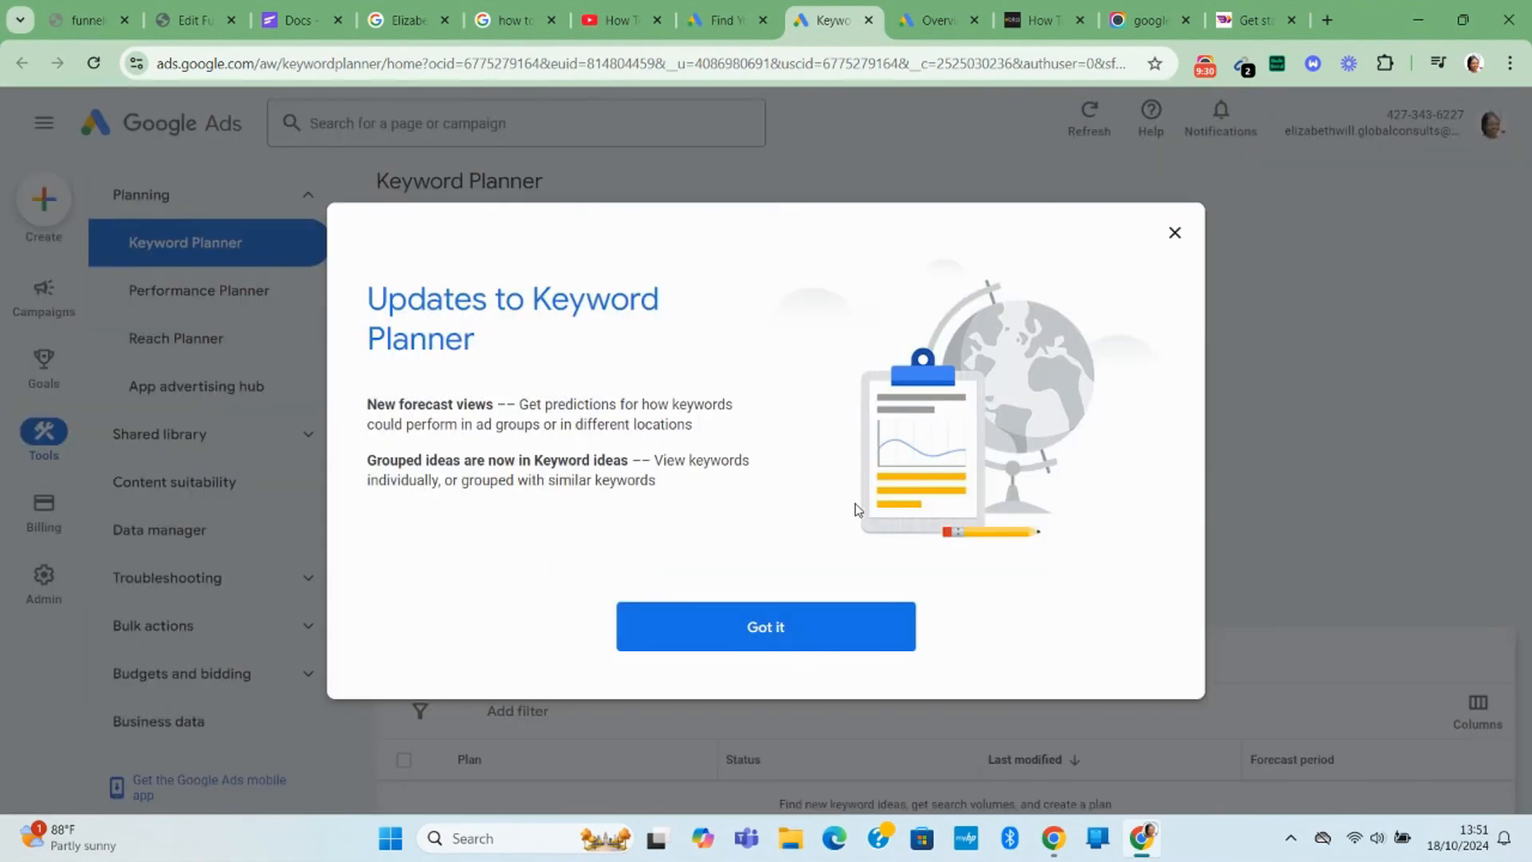
left_click(783, 625)
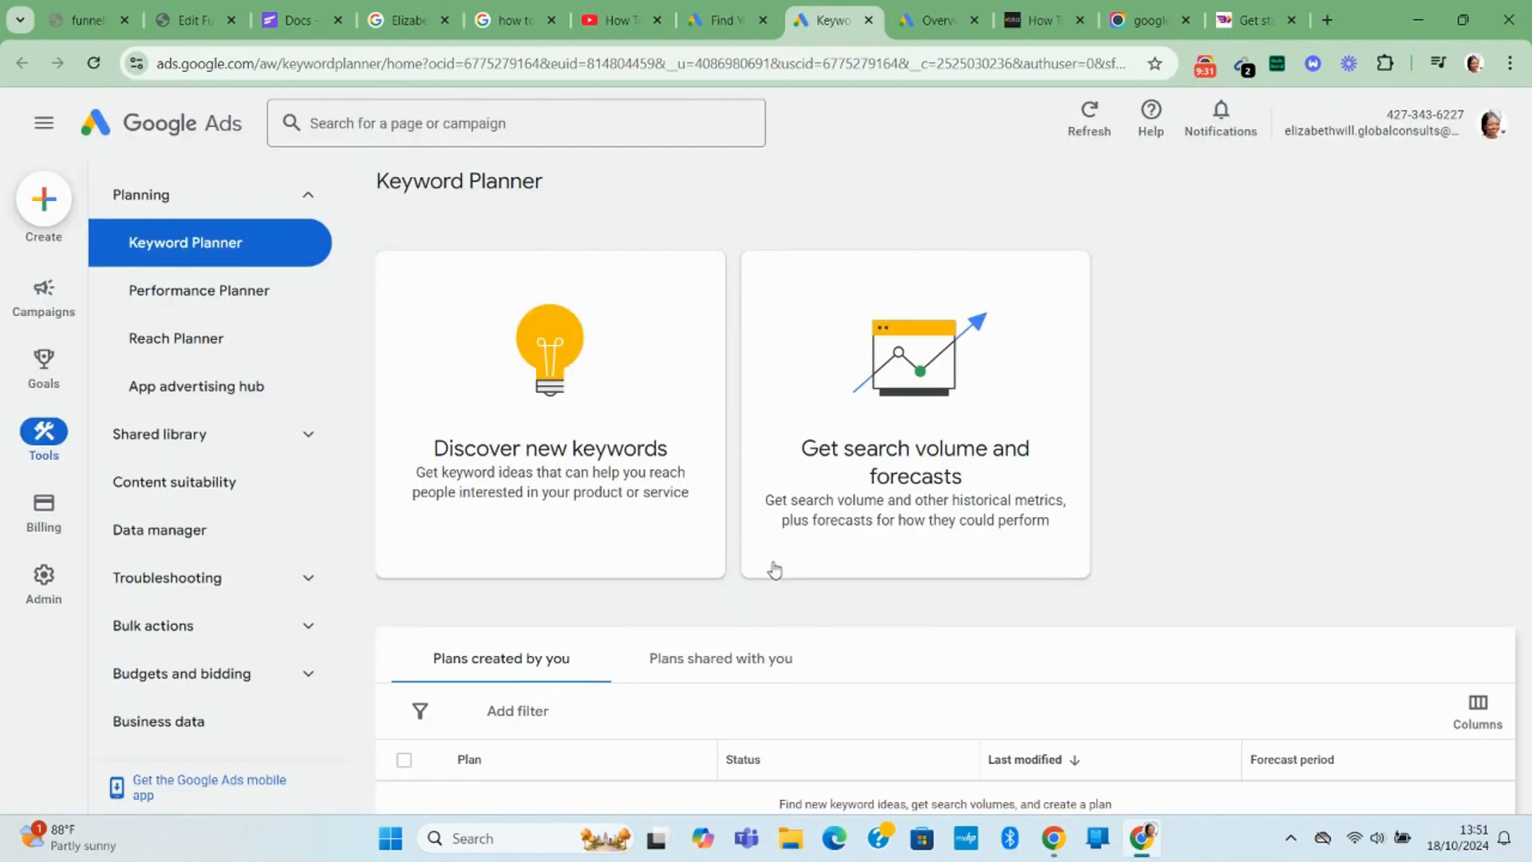
Bring up the Discover new keywords form in Keyword Planner.
scroll(776, 572, "down", 4)
scroll(559, 479, "up", 4)
left_click(472, 466)
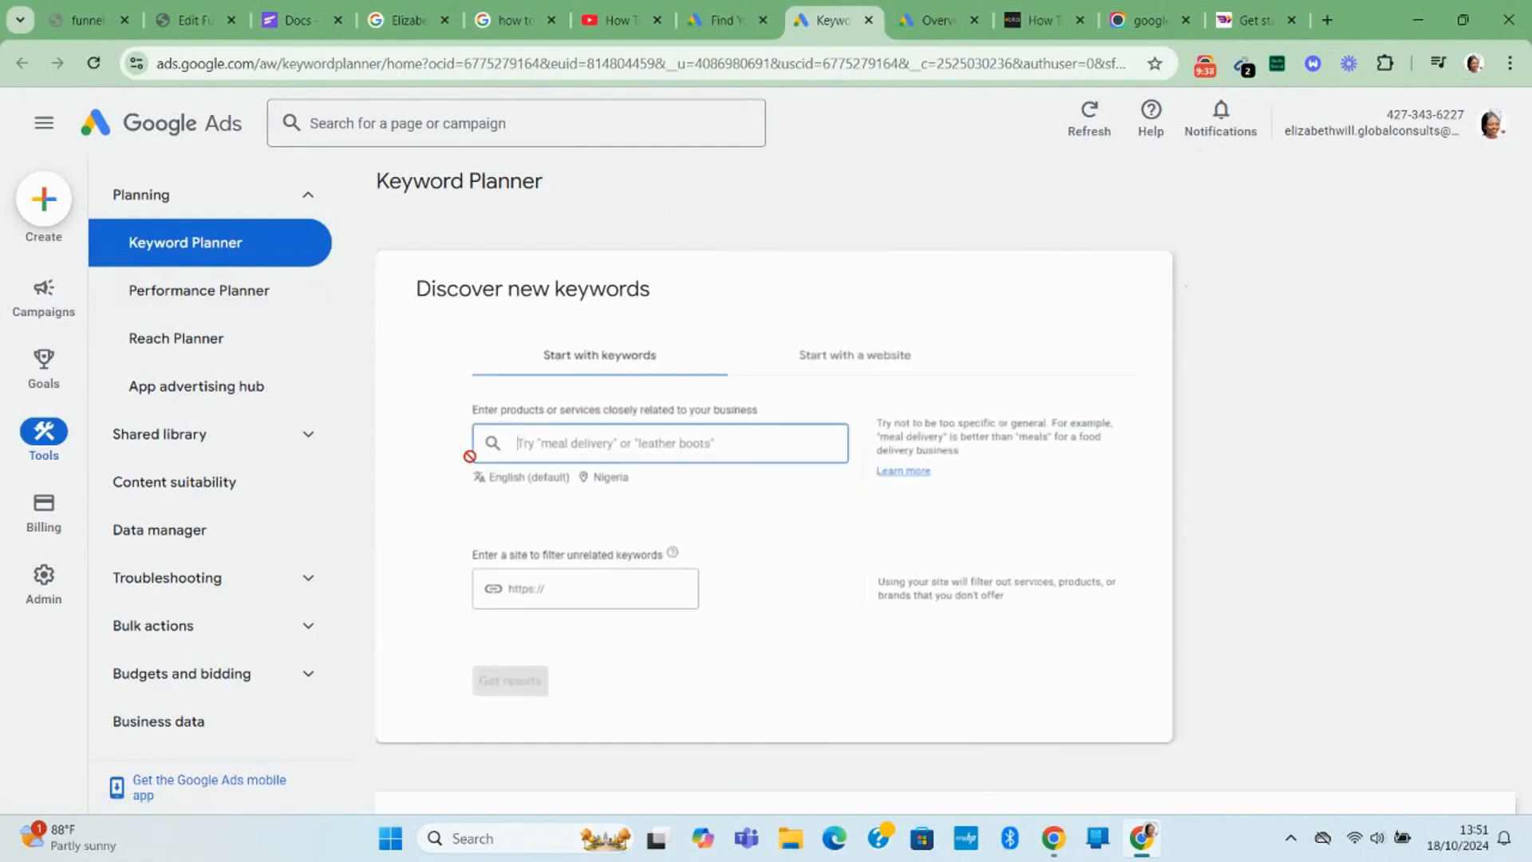
scroll(759, 548, "down", 5)
scroll(759, 547, "up", 5)
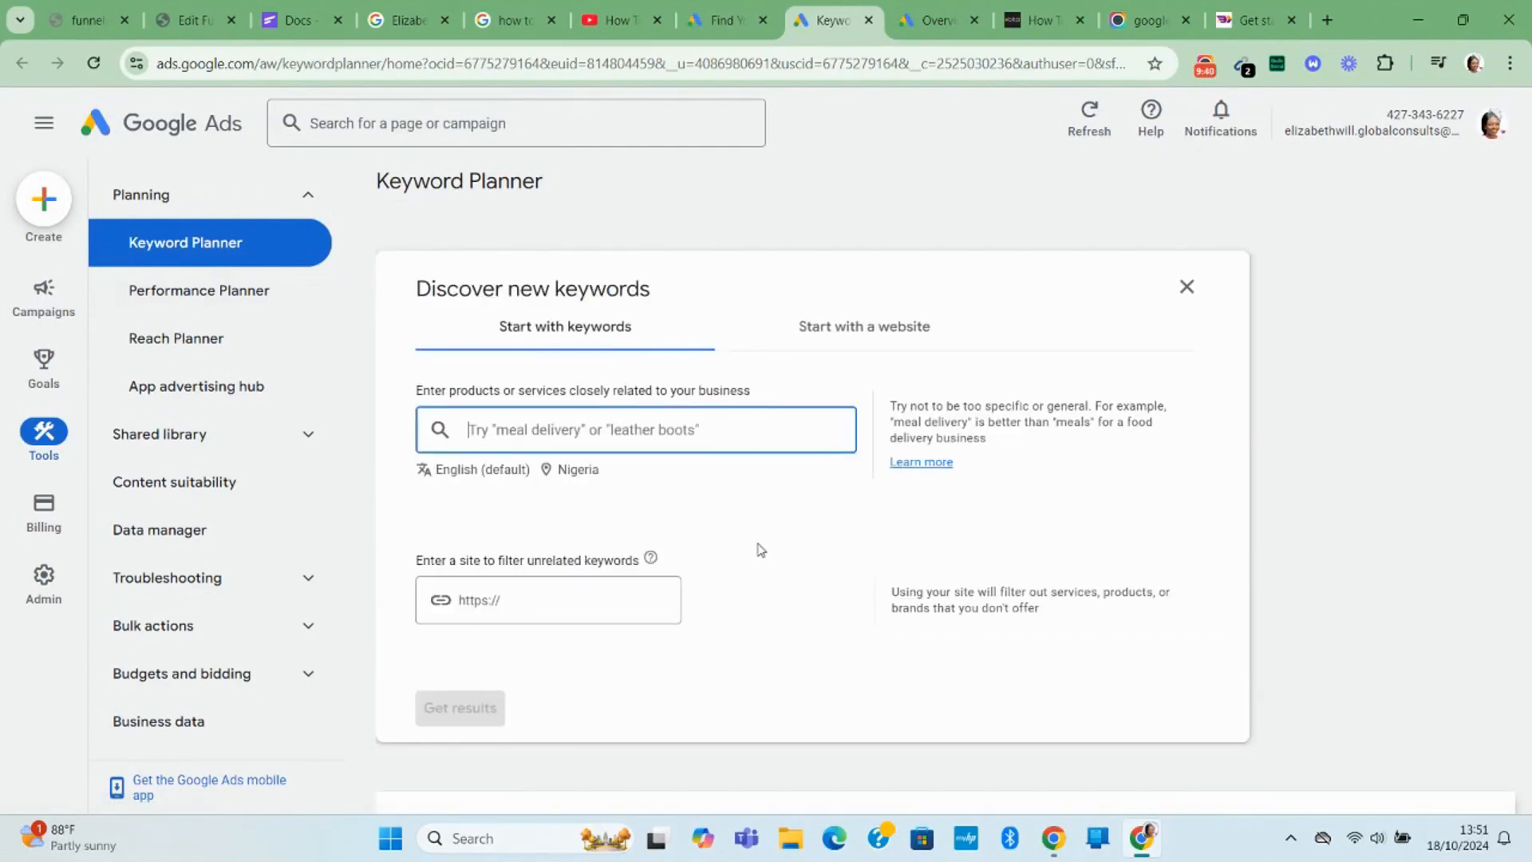